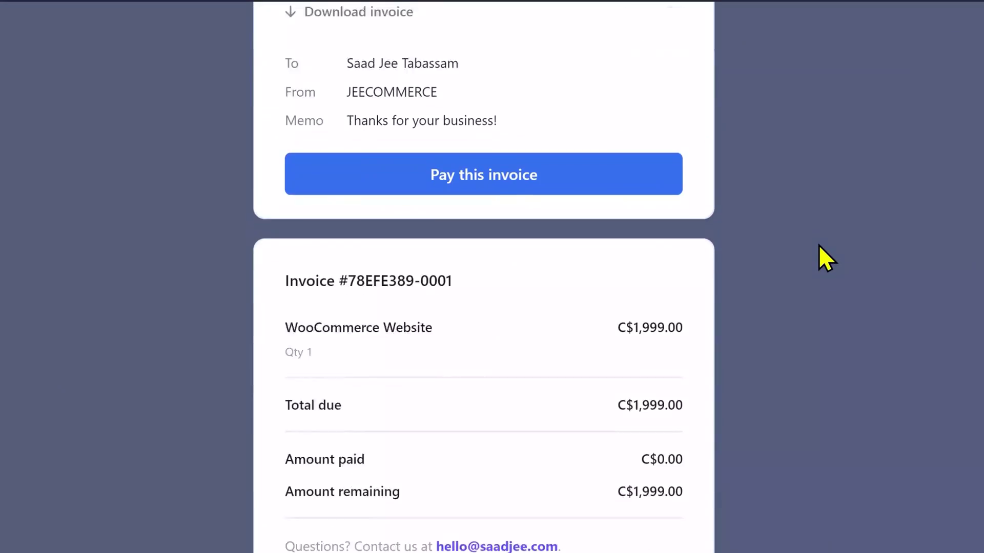
# Step: Scroll through the finished WooCommerce Website invoice sample to review it
pyautogui.scroll(-3, 819, 245)
pyautogui.scroll(7, 819, 245)
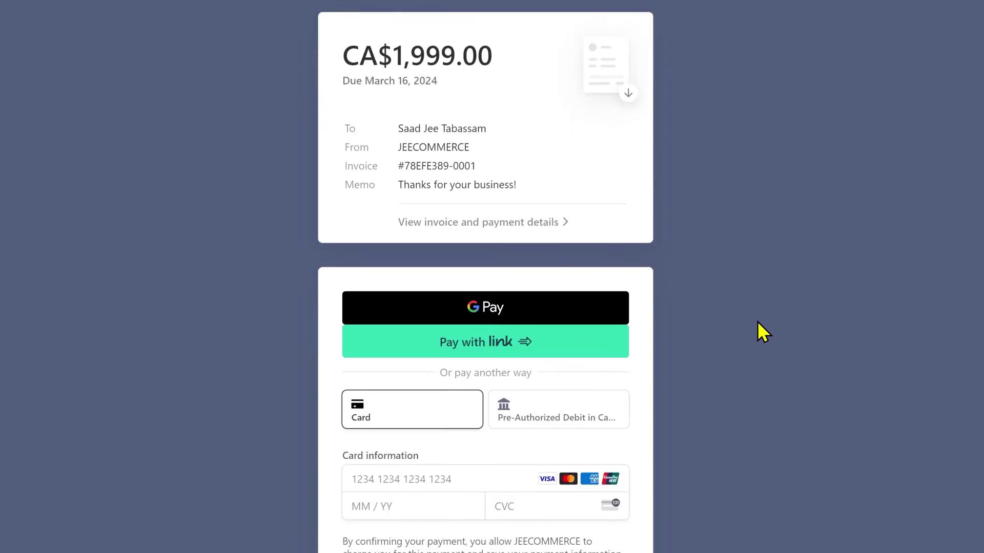
pyautogui.scroll(-3, 699, 332)
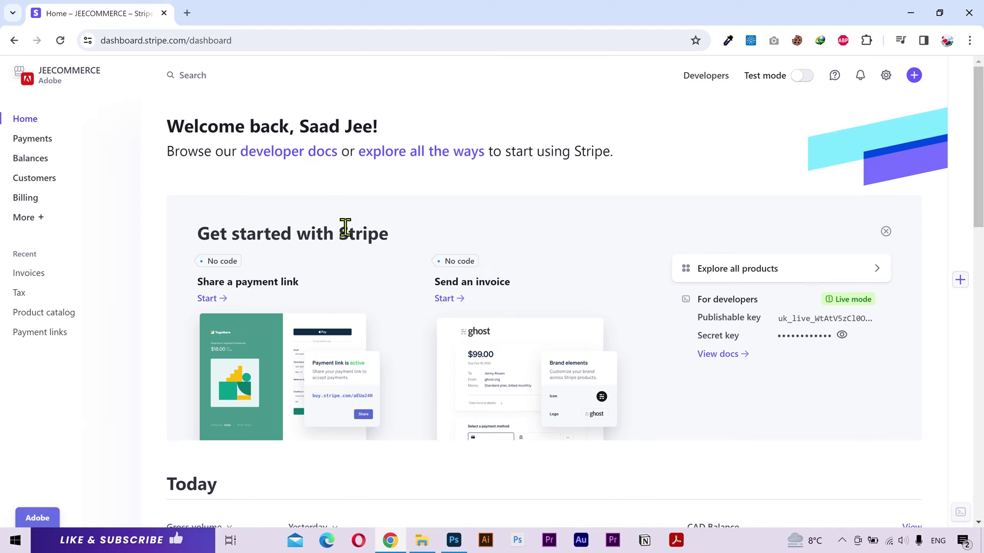
# Step: From Payments, start a new invoice via the + Create menu to get the blank invoice form
pyautogui.click(99, 142)
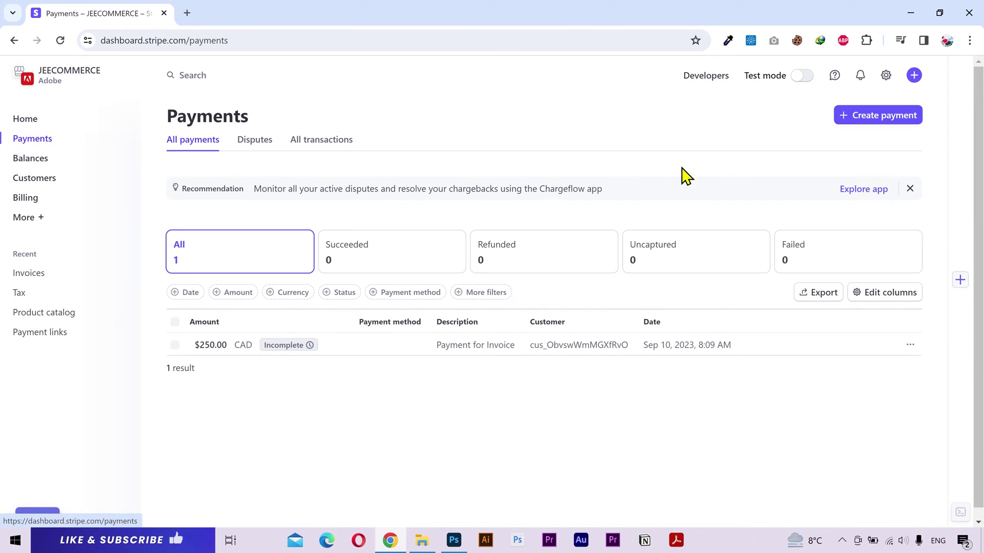
pyautogui.click(848, 123)
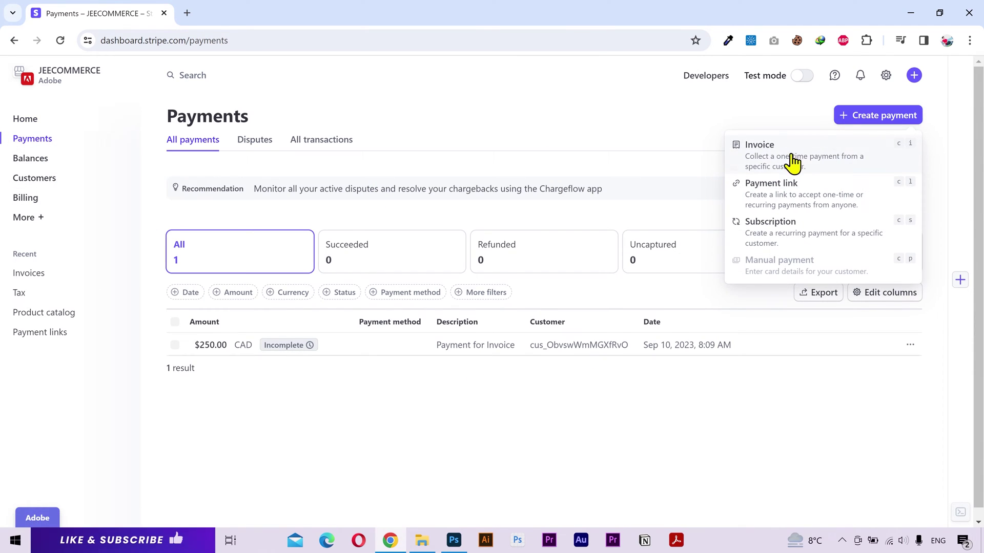
pyautogui.click(789, 115)
pyautogui.click(916, 77)
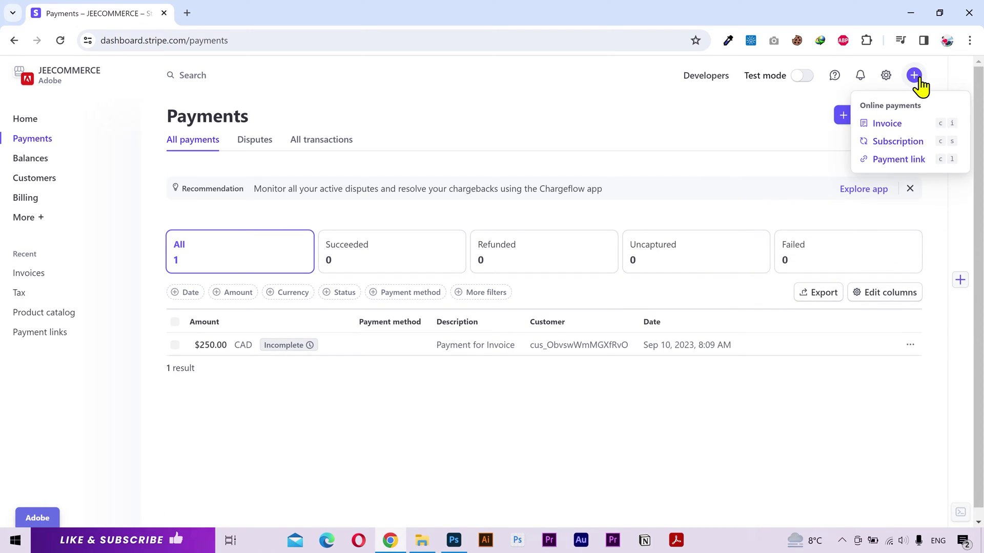
pyautogui.click(890, 125)
pyautogui.click(351, 266)
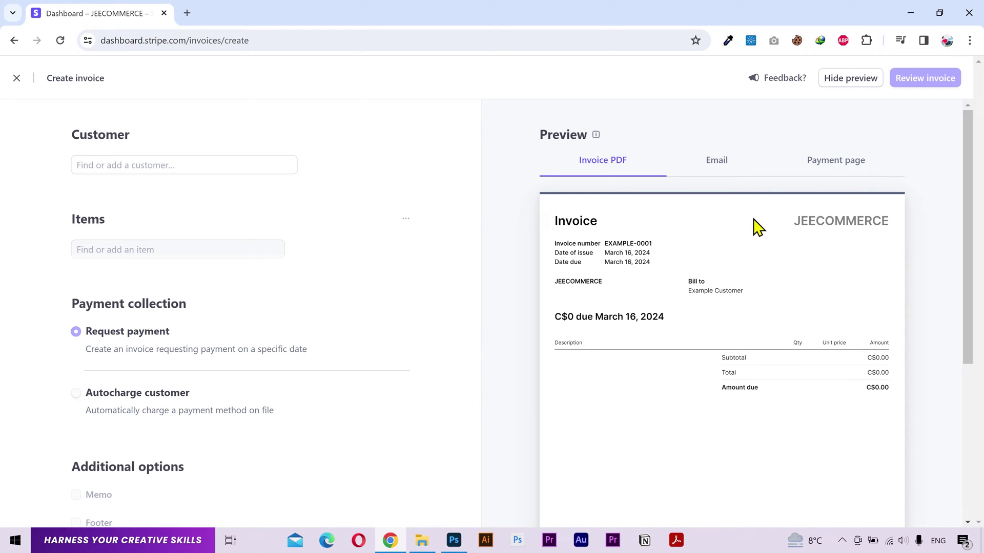
pyautogui.click(728, 172)
pyautogui.scroll(-5, 777, 374)
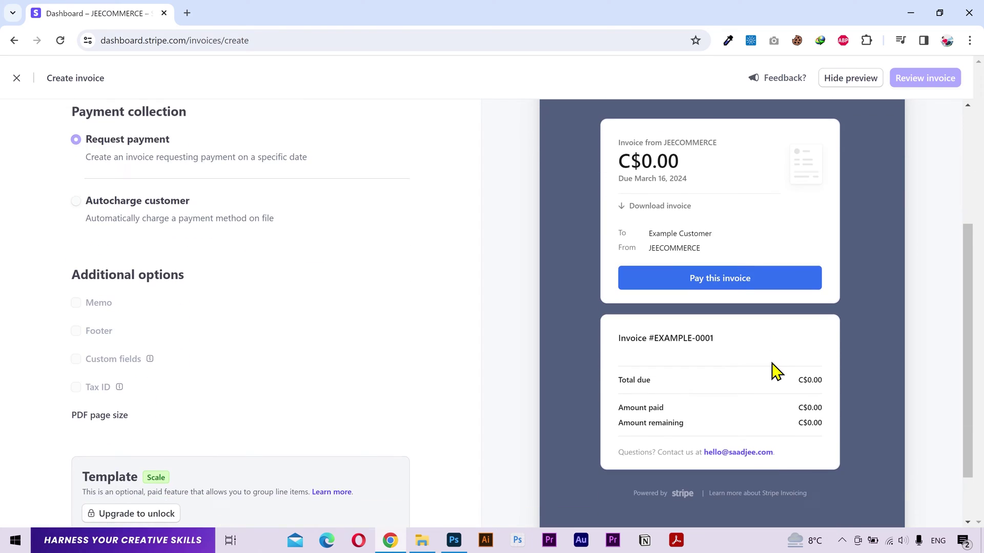
pyautogui.scroll(2, 774, 370)
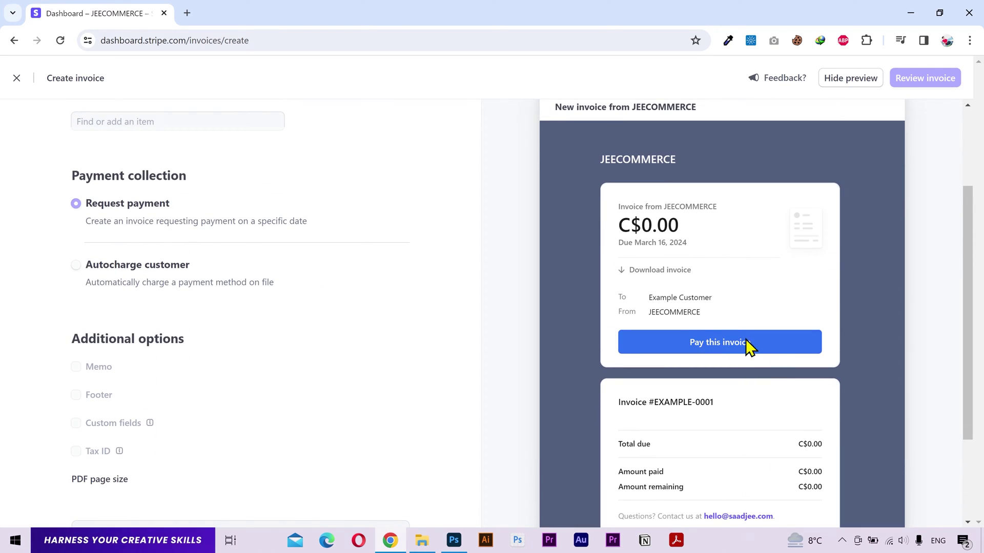
pyautogui.scroll(2, 795, 260)
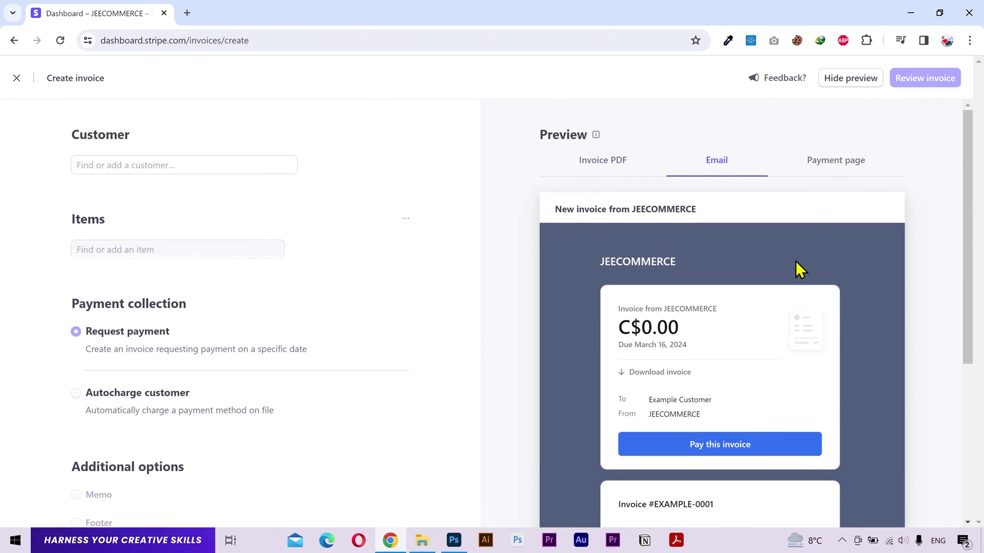
pyautogui.click(837, 157)
pyautogui.scroll(-1, 791, 338)
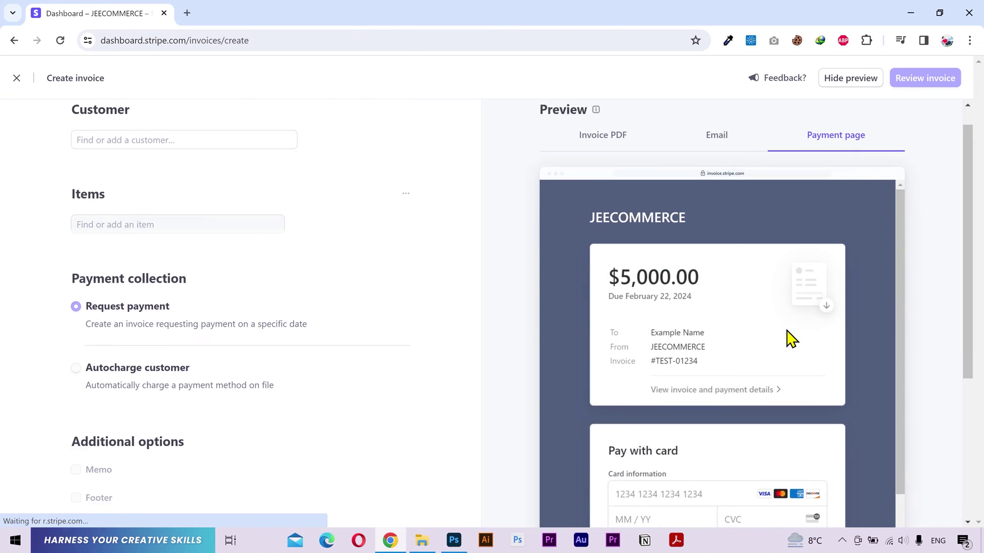
pyautogui.scroll(-4, 791, 338)
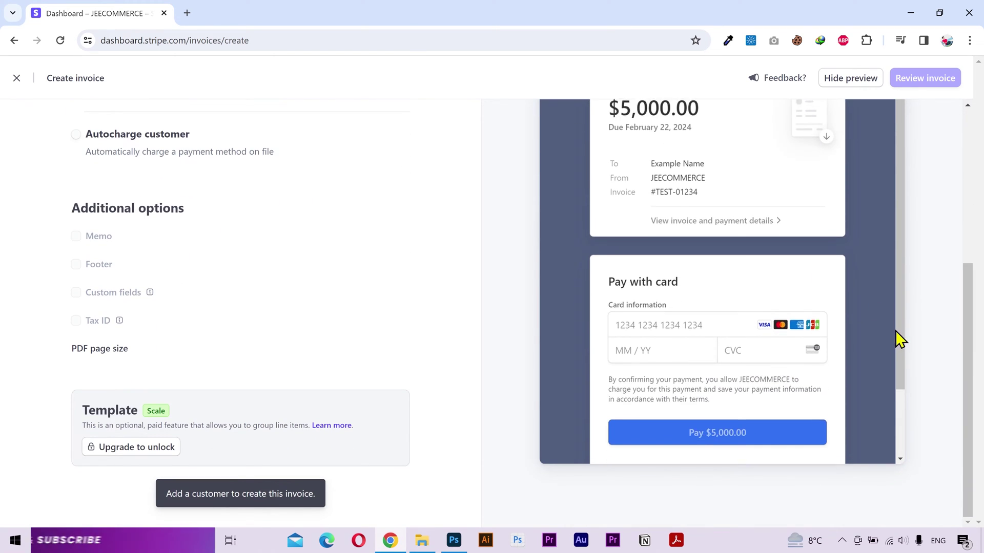
pyautogui.scroll(-1, 894, 359)
pyautogui.scroll(2, 892, 376)
pyautogui.scroll(5, 837, 251)
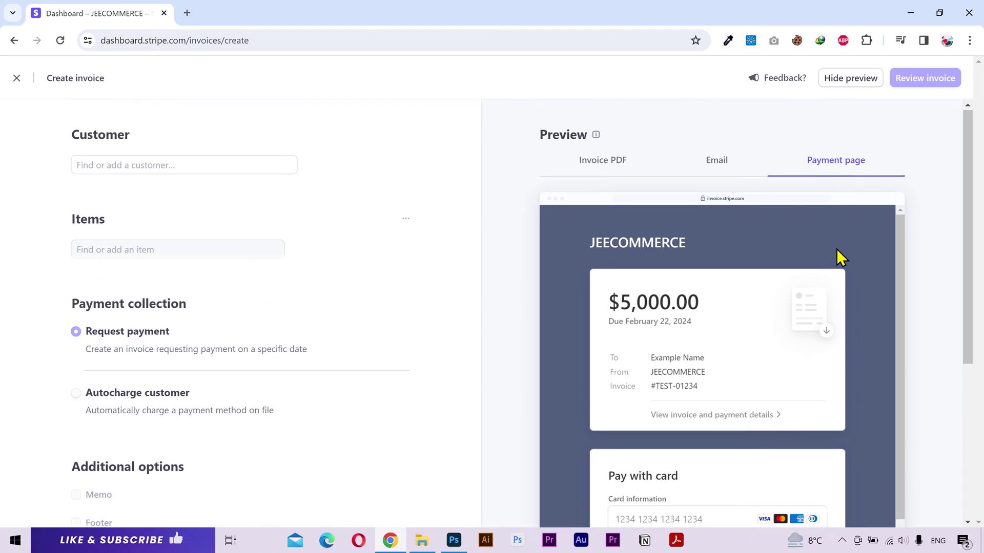
pyautogui.click(598, 163)
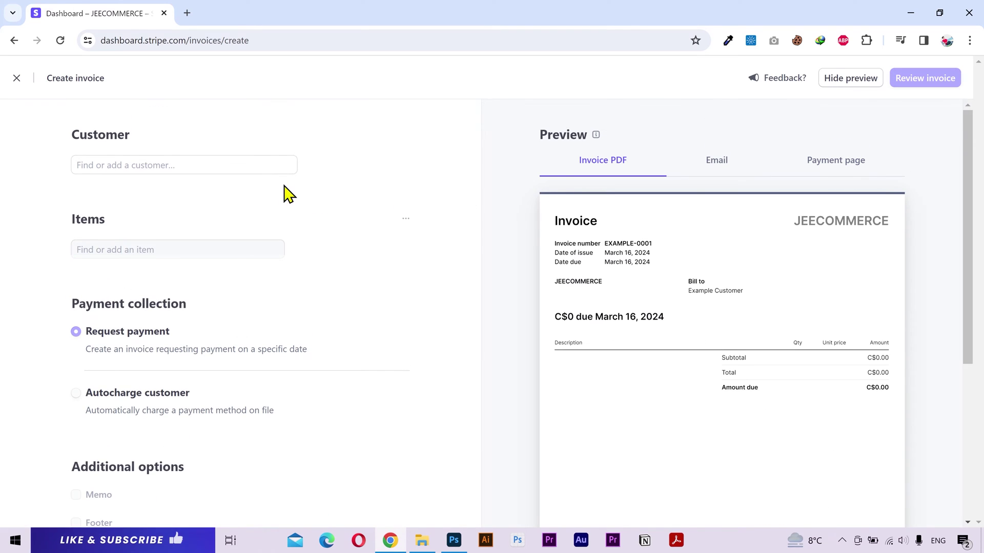
# Step: Back out of the new-customer form and bill the invoice to the existing recent customer
pyautogui.click(241, 165)
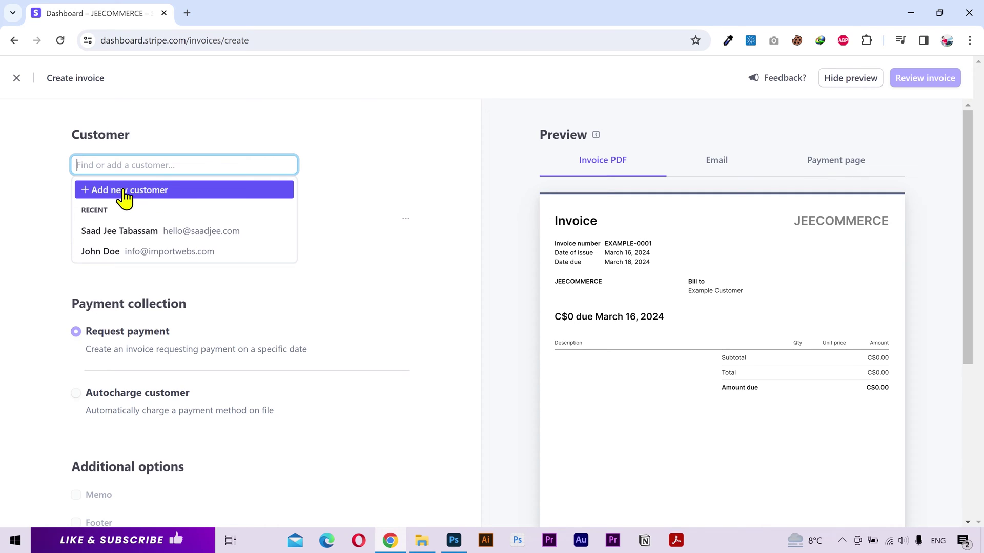
pyautogui.click(173, 194)
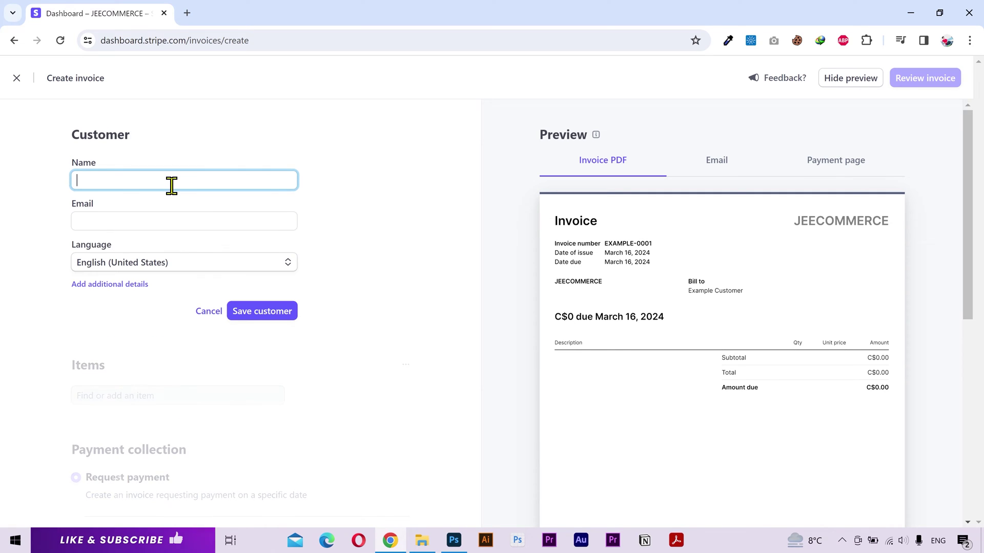
pyautogui.click(168, 216)
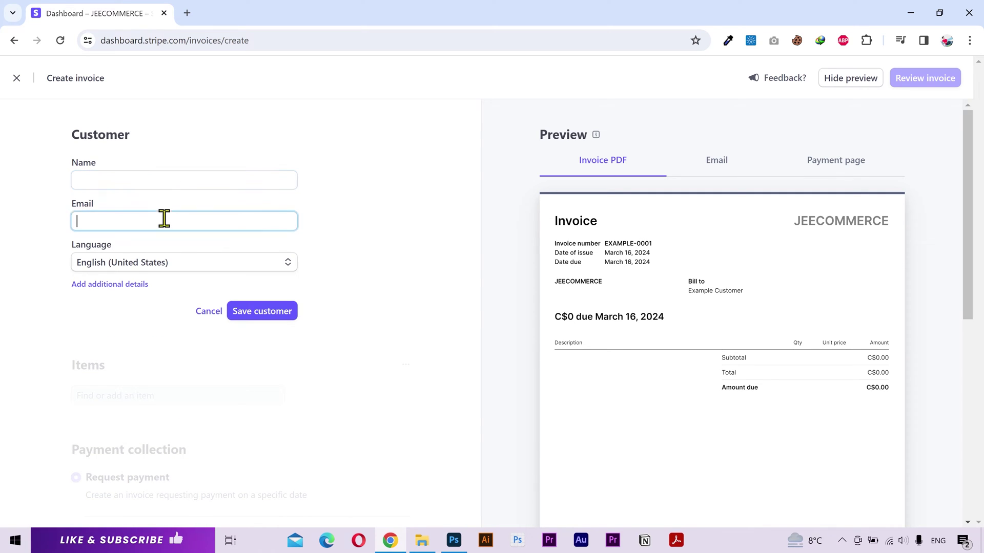
pyautogui.click(129, 285)
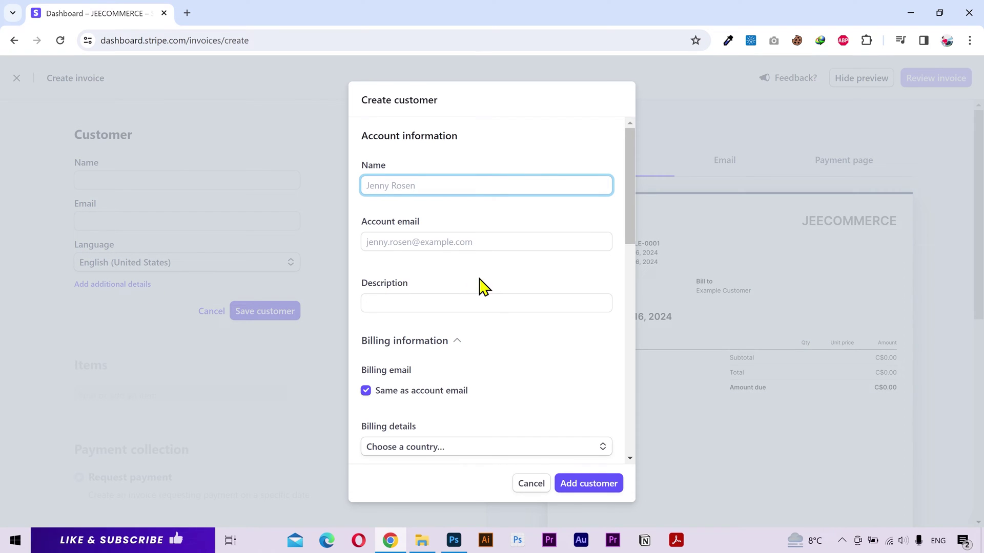
pyautogui.scroll(-10, 484, 287)
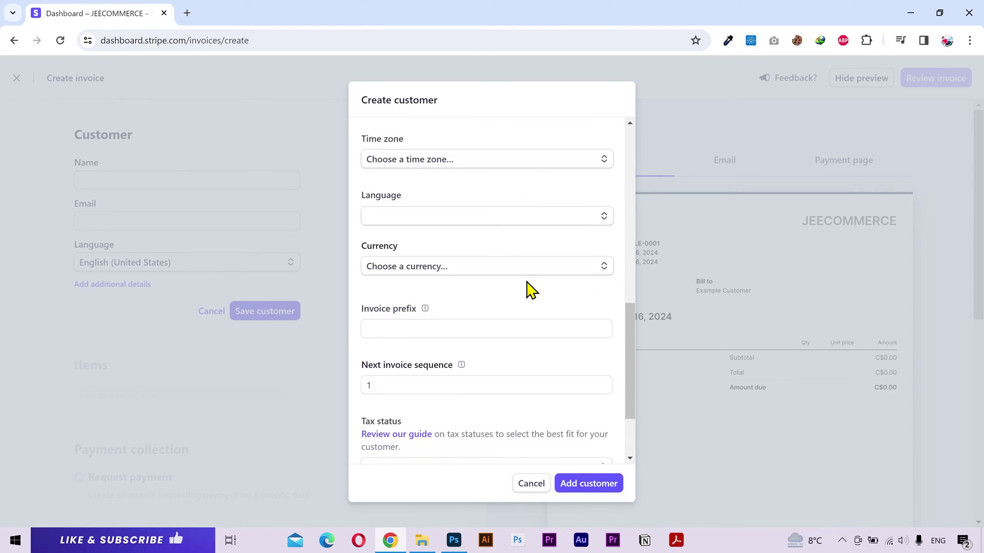
pyautogui.scroll(-2, 530, 290)
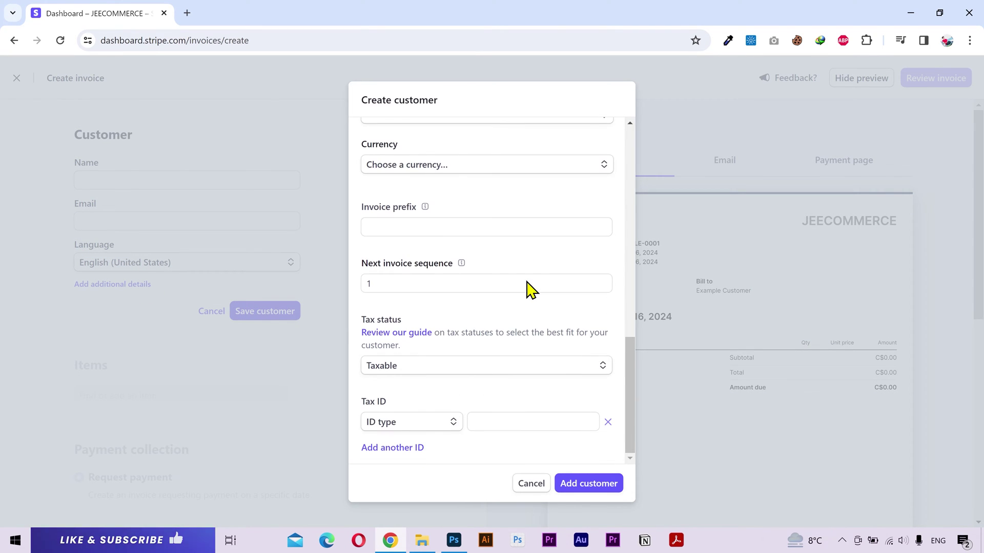
pyautogui.click(526, 484)
pyautogui.click(212, 311)
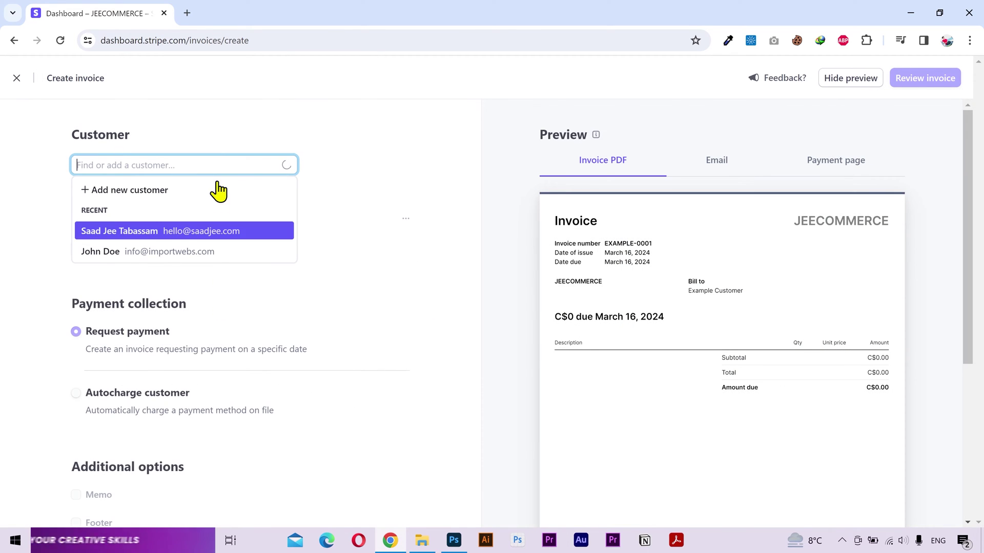
pyautogui.click(205, 229)
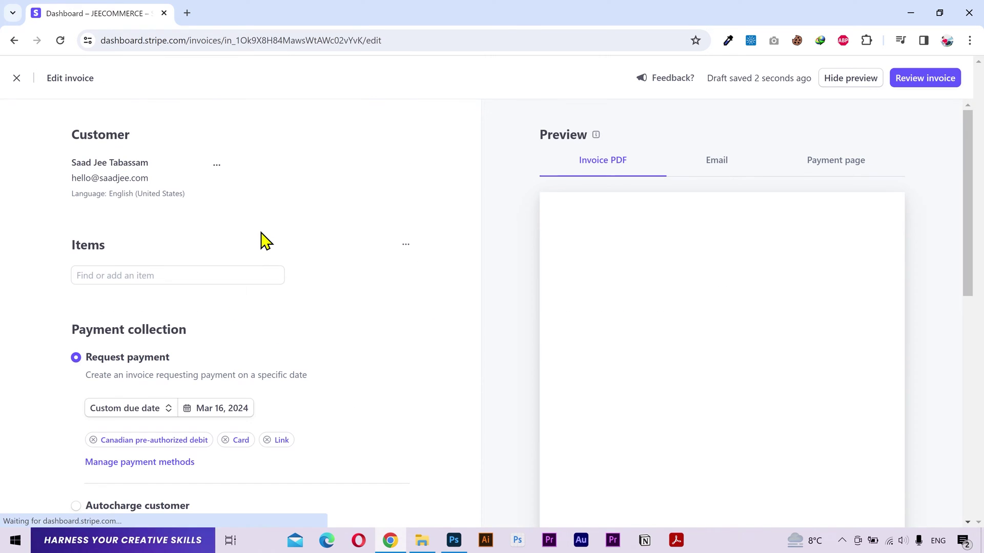
# Step: Add the WooCommerce Website item at $1,999.00 with quantity 1 to the invoice
pyautogui.click(226, 275)
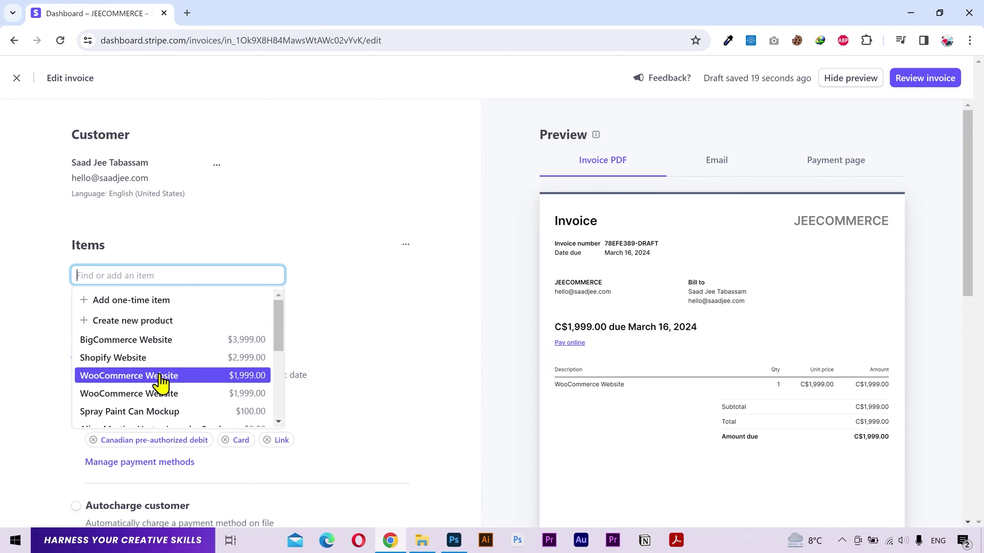
pyautogui.click(193, 380)
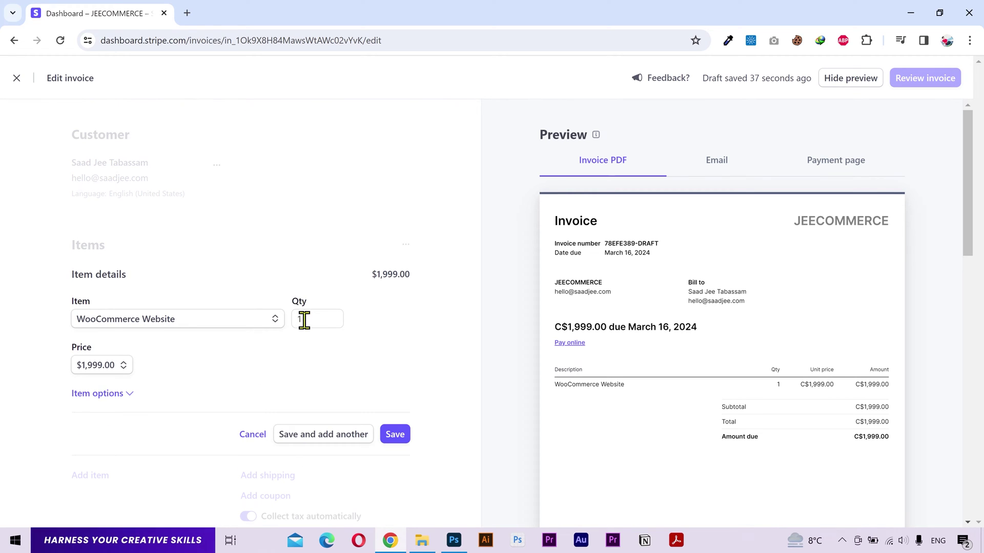
pyautogui.click(241, 382)
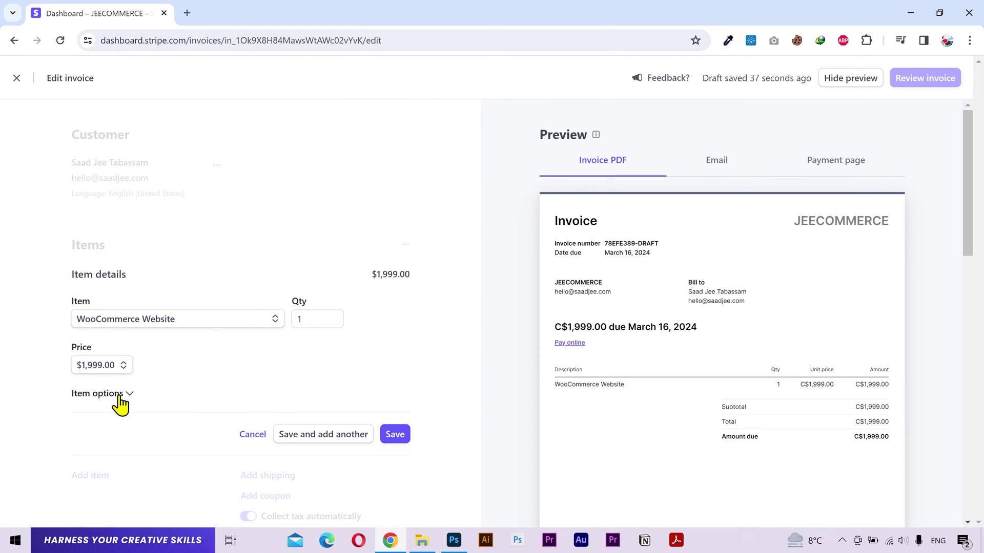
pyautogui.click(395, 434)
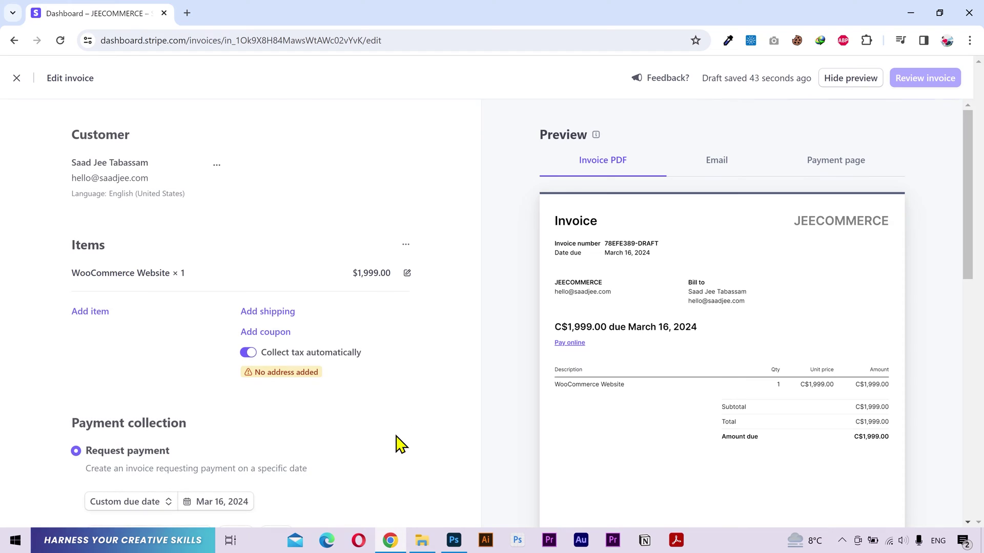
pyautogui.moveTo(306, 368)
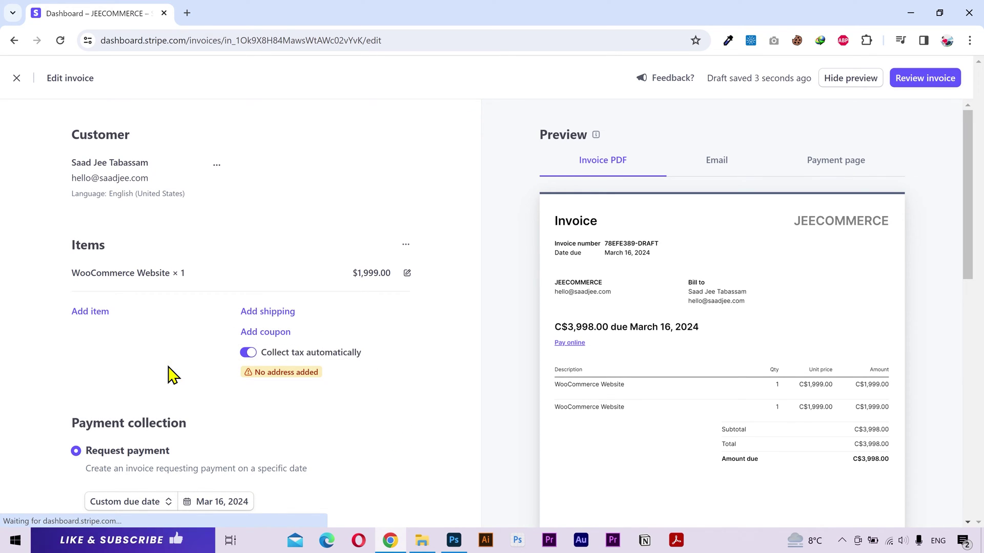
# Step: Turn off 'Collect tax automatically' for the invoice
pyautogui.click(247, 354)
pyautogui.scroll(-1, 213, 365)
pyautogui.scroll(-2, 214, 359)
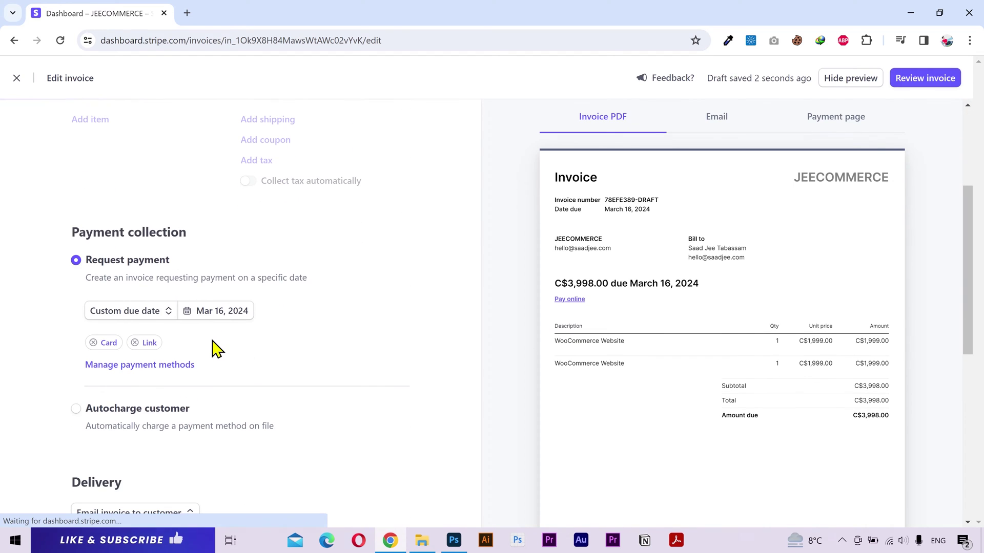
pyautogui.scroll(-1, 214, 348)
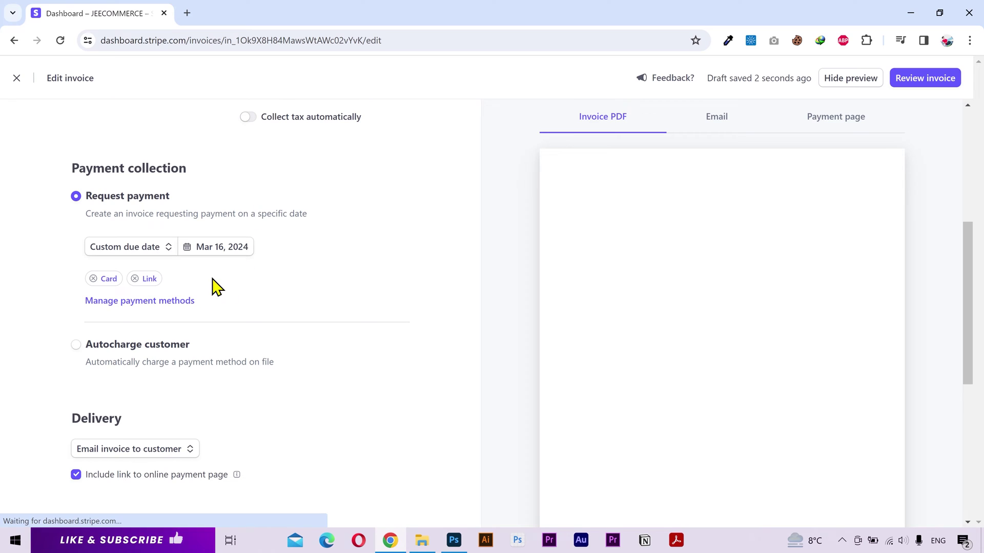
# Step: Set the payment terms to Request payment, due in 30 days
pyautogui.click(217, 251)
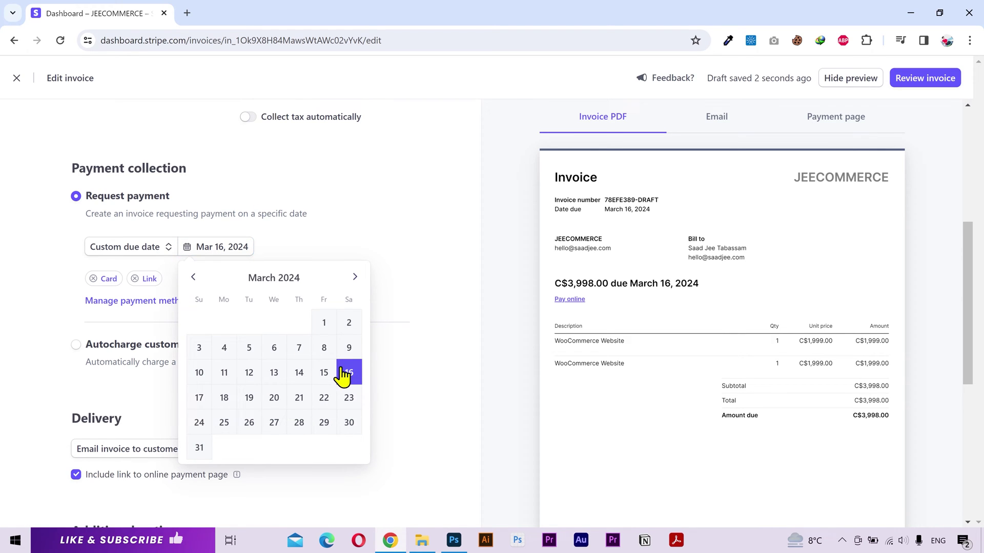
pyautogui.click(314, 215)
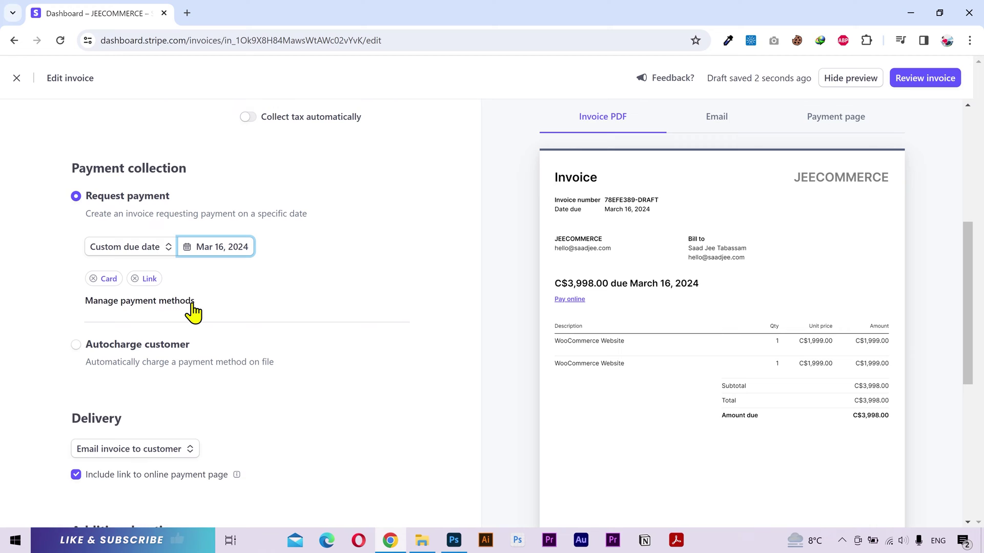
pyautogui.click(166, 354)
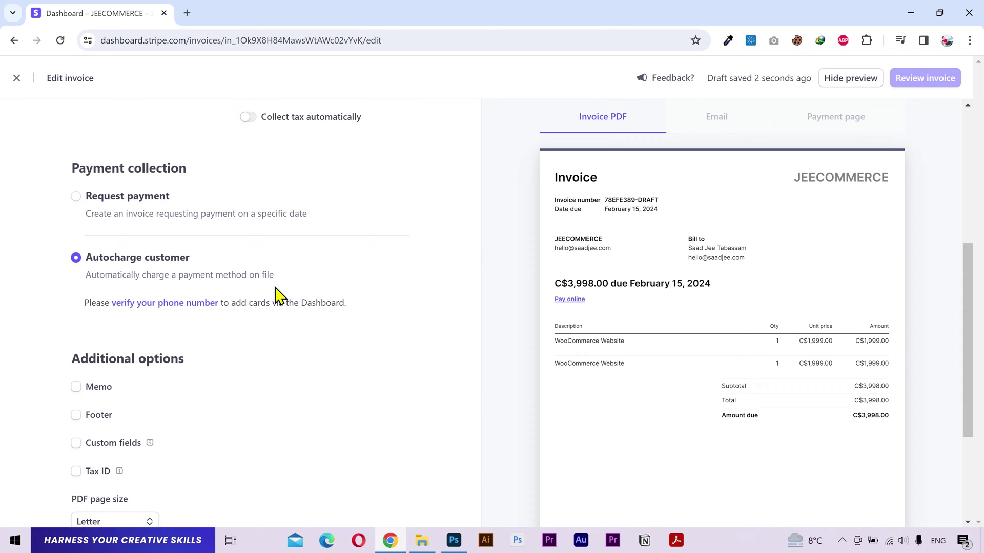
pyautogui.click(132, 204)
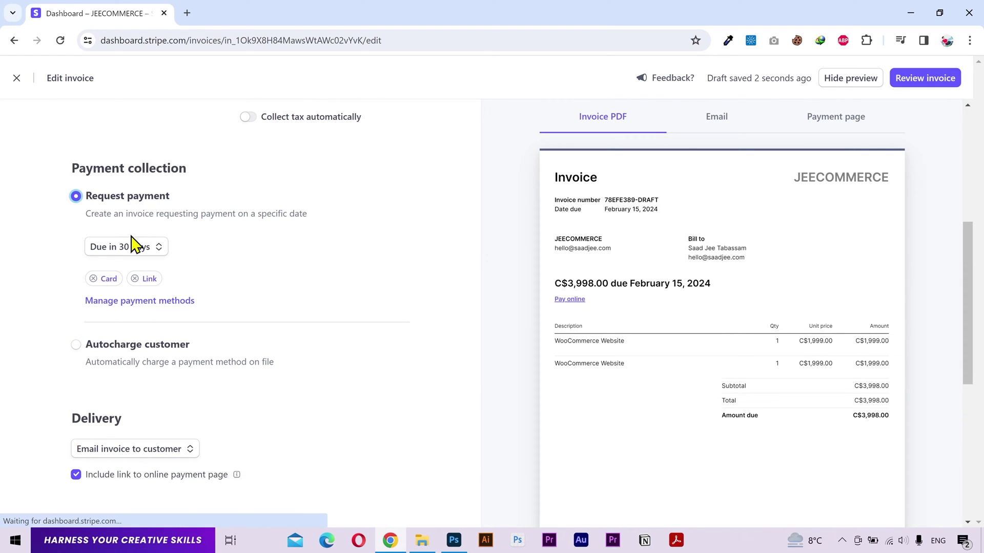
pyautogui.scroll(-2, 270, 320)
pyautogui.scroll(-3, 270, 320)
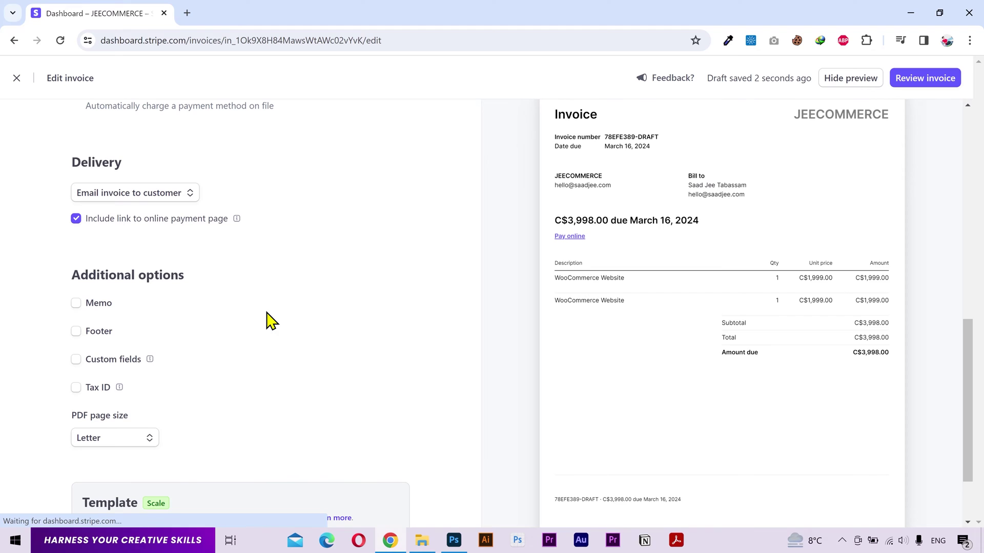
pyautogui.click(186, 201)
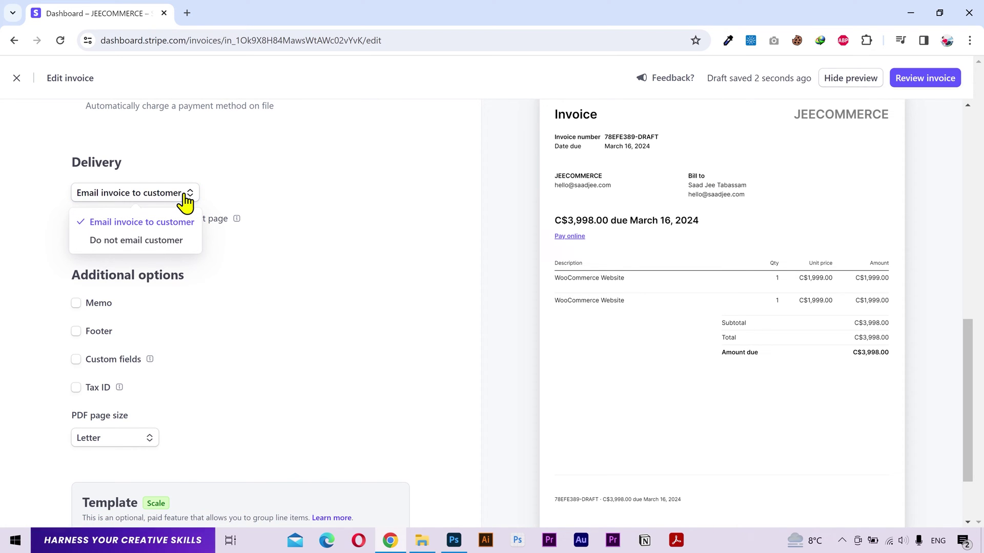
pyautogui.click(185, 201)
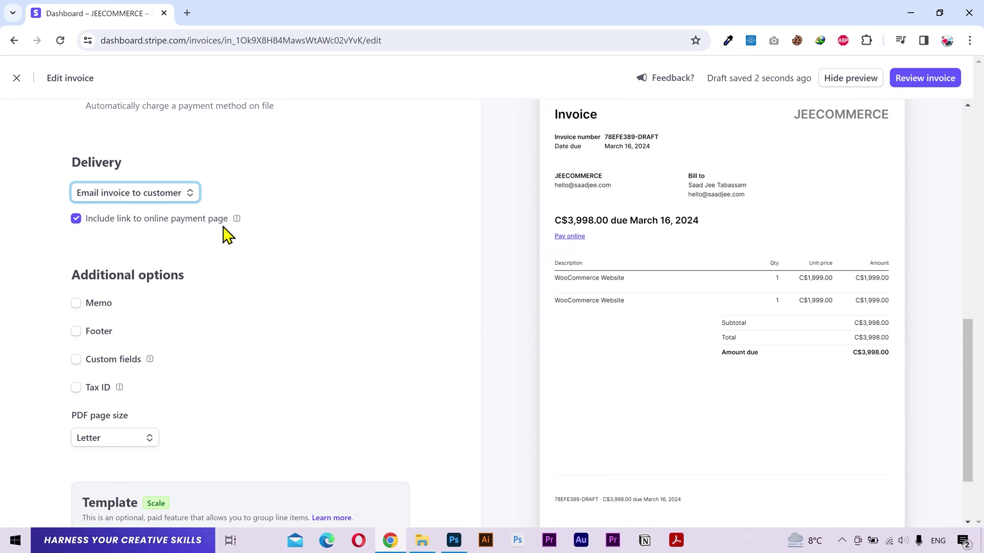
pyautogui.scroll(5, 673, 258)
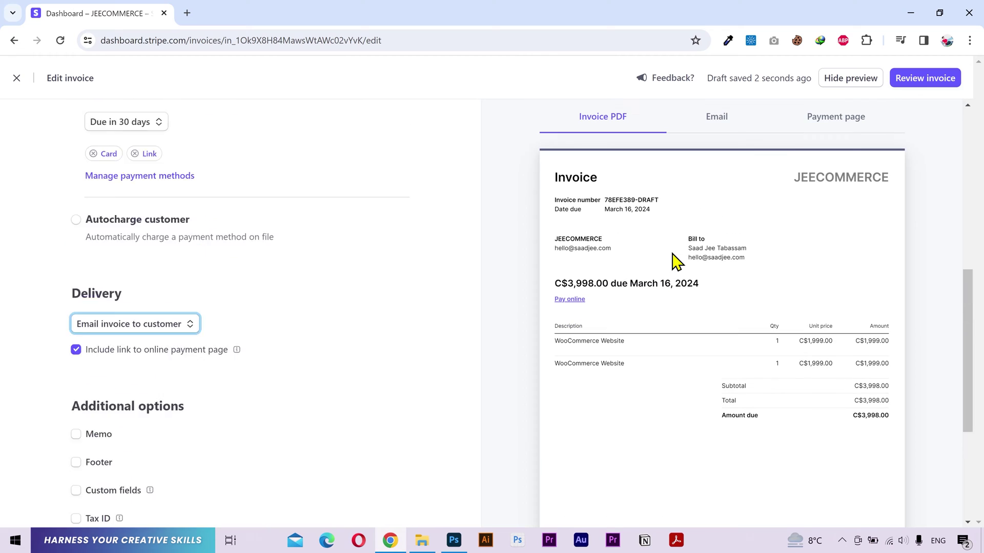
pyautogui.click(720, 125)
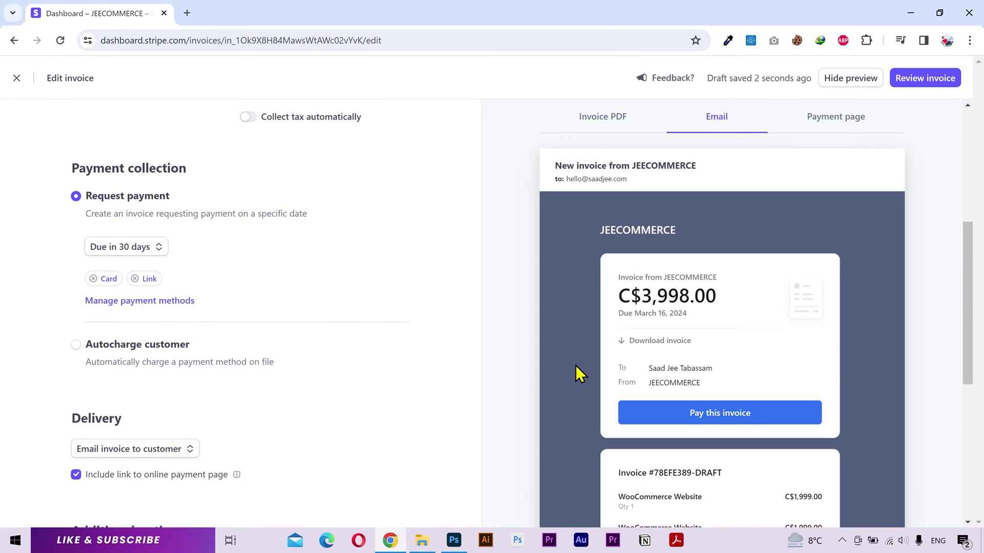
pyautogui.click(182, 476)
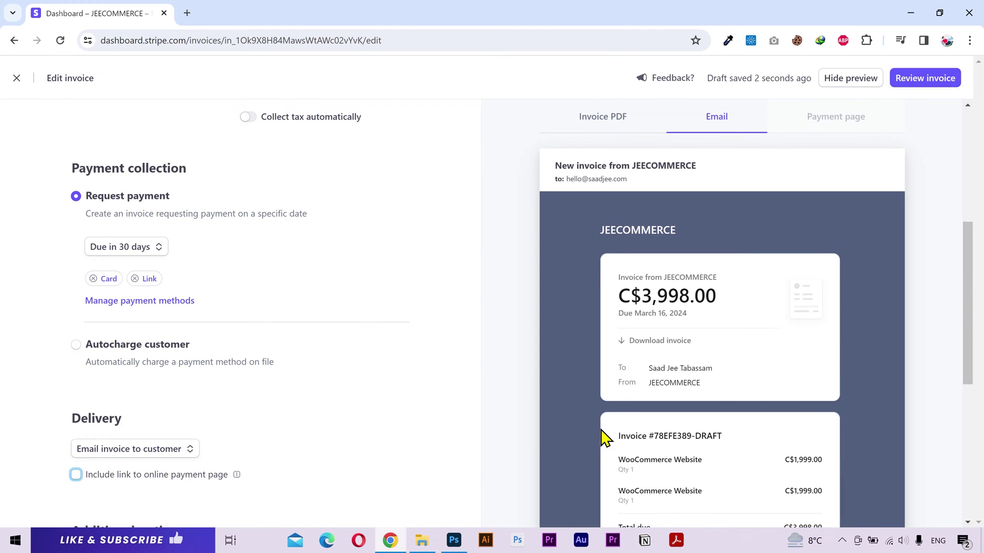
pyautogui.click(167, 476)
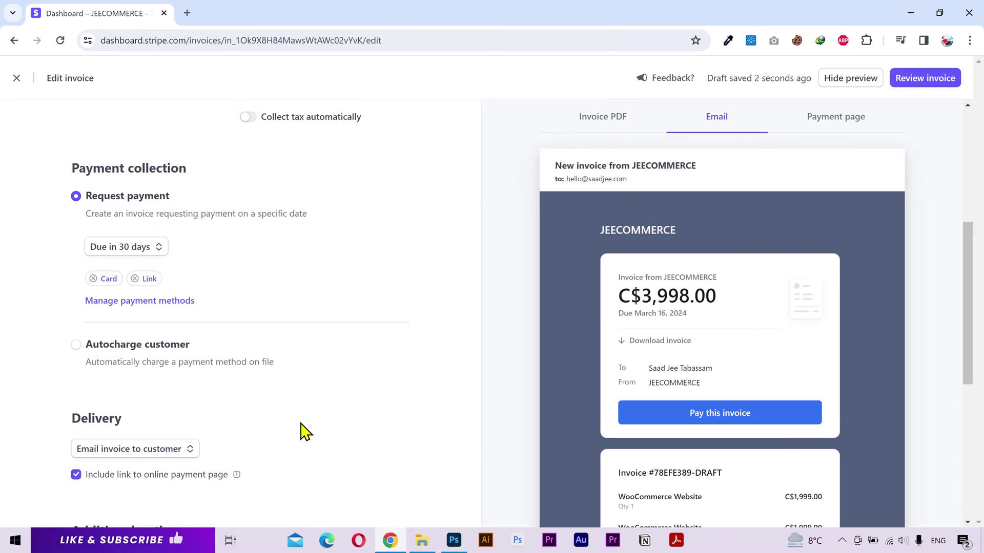
pyautogui.scroll(-5, 306, 432)
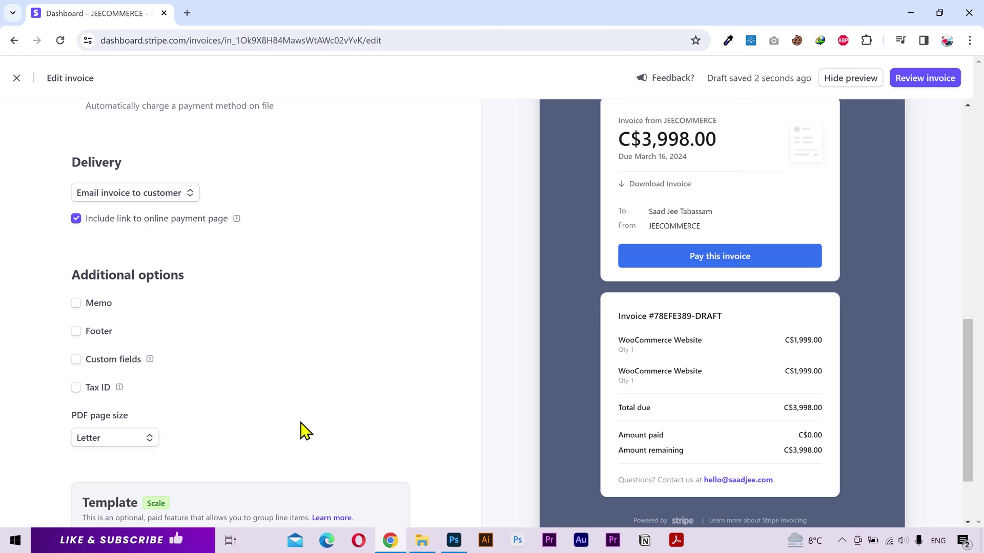
pyautogui.scroll(5, 717, 287)
# Step: Add the memo 'Thanks for your business!' to the invoice
pyautogui.click(605, 121)
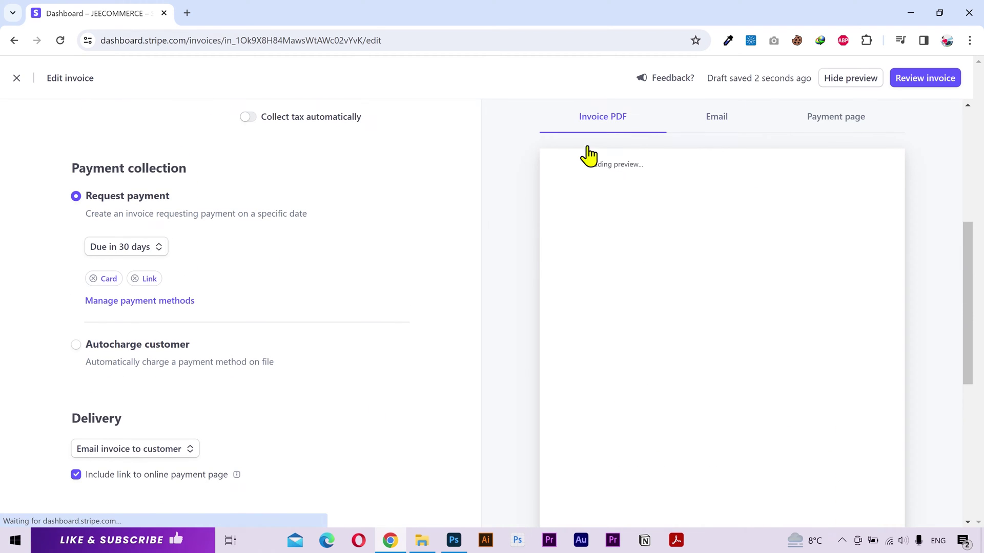
pyautogui.scroll(-2, 328, 346)
pyautogui.scroll(-4, 327, 340)
pyautogui.scroll(1, 324, 328)
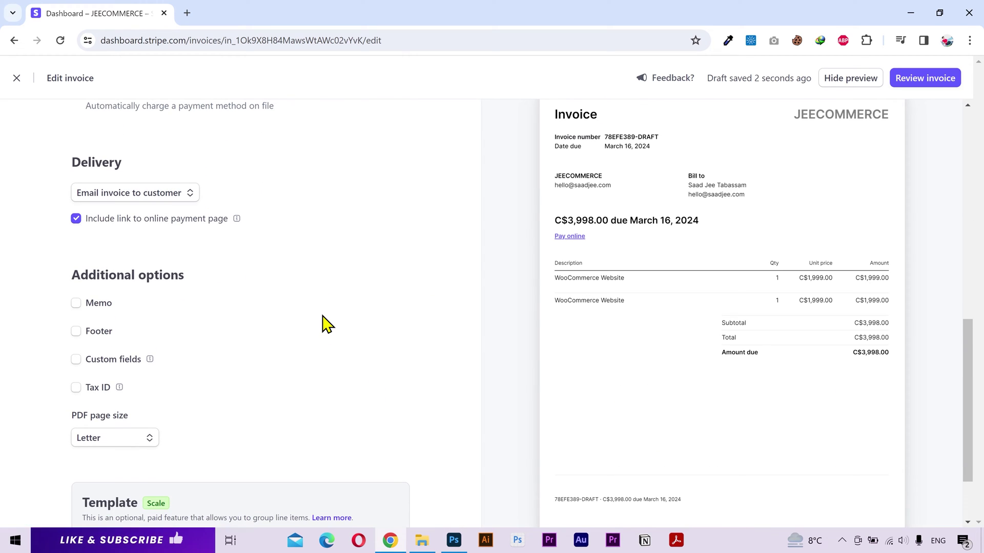
pyautogui.click(106, 303)
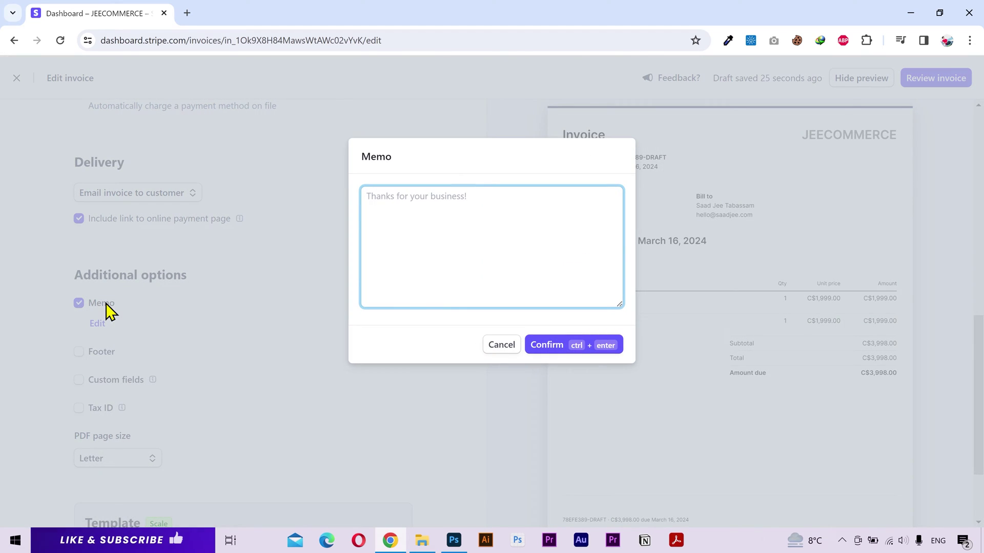
pyautogui.write('Thanks for you ')
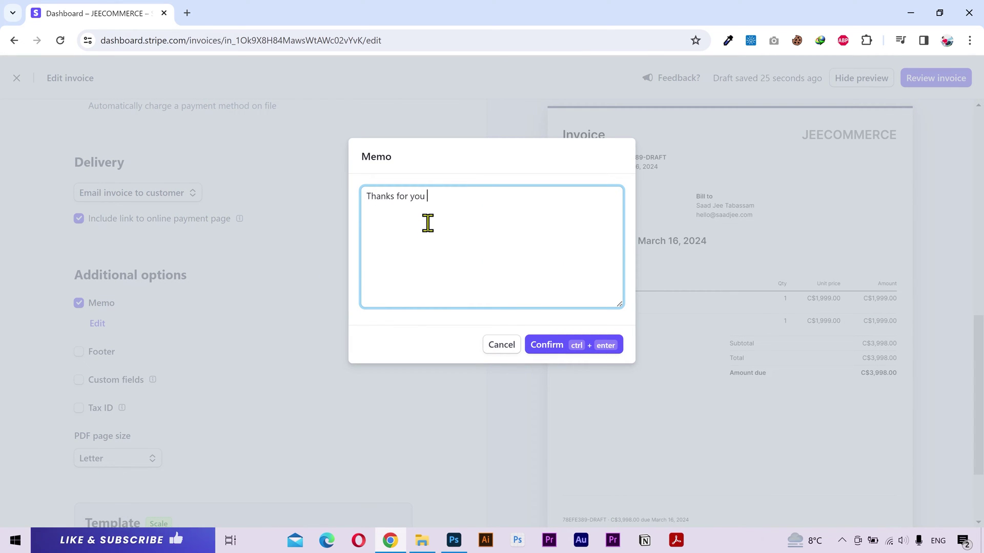
pyautogui.write('r business!')
pyautogui.click(536, 343)
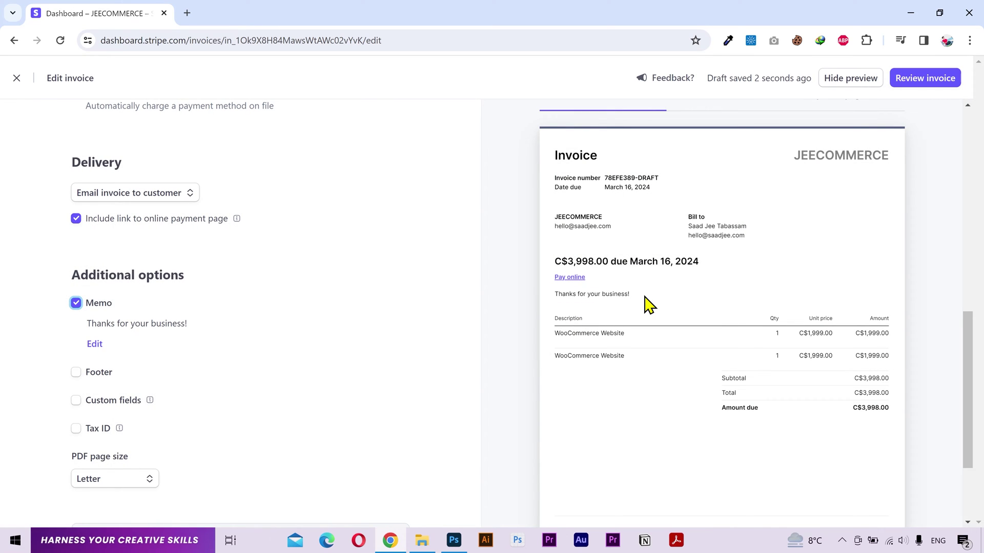
# Step: Add the footer 'Subscribe for more videos!' to the invoice
pyautogui.click(104, 376)
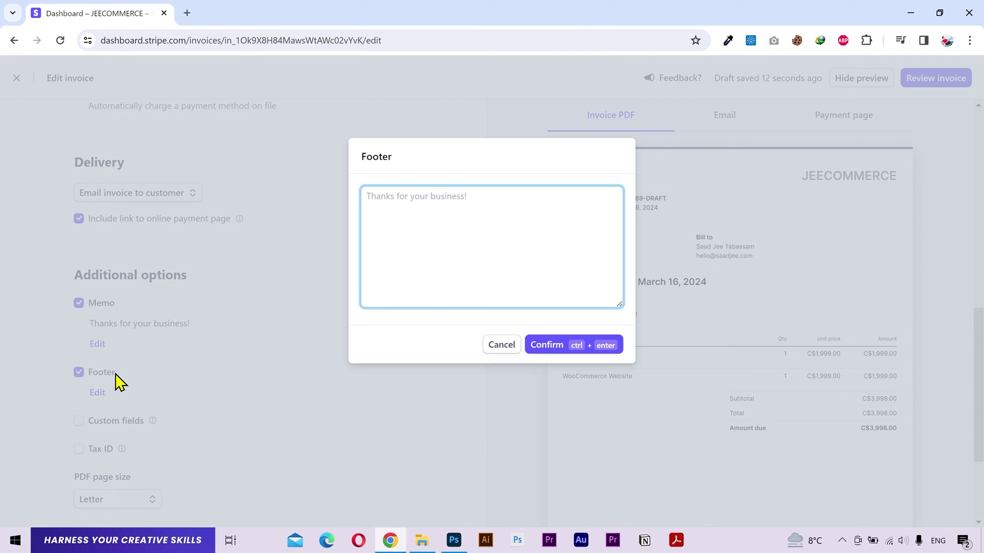
pyautogui.write('Subscribe for more videos!')
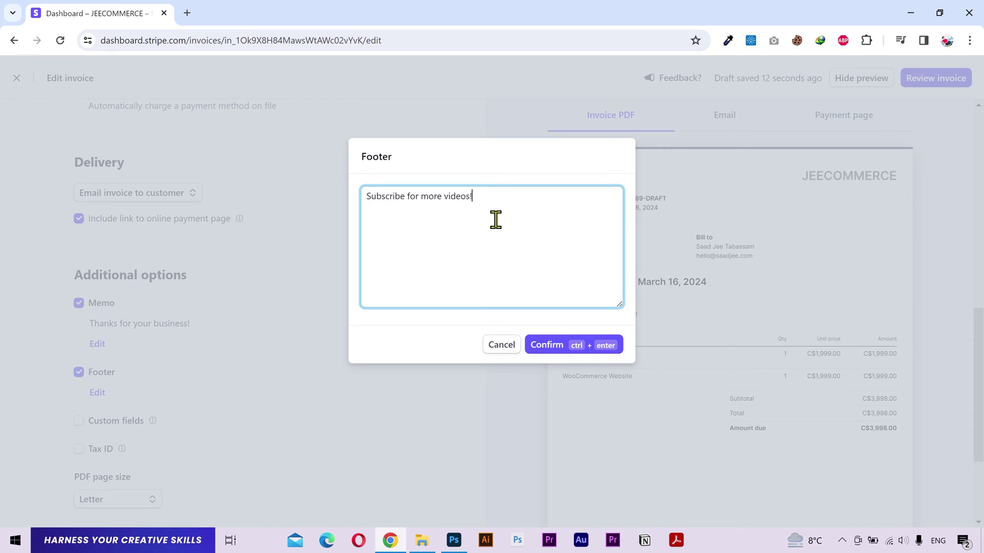
pyautogui.click(562, 345)
pyautogui.scroll(-3, 654, 391)
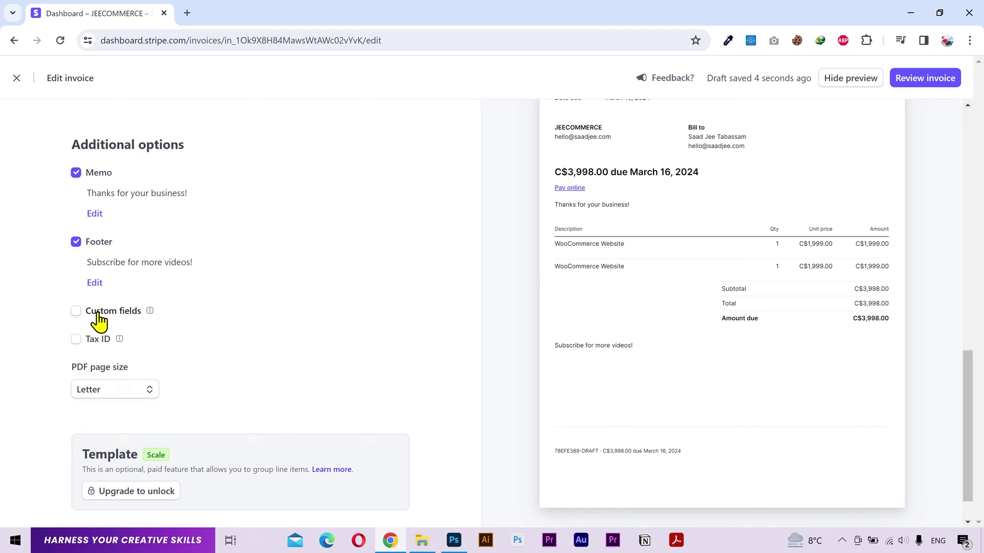
pyautogui.scroll(3, 722, 332)
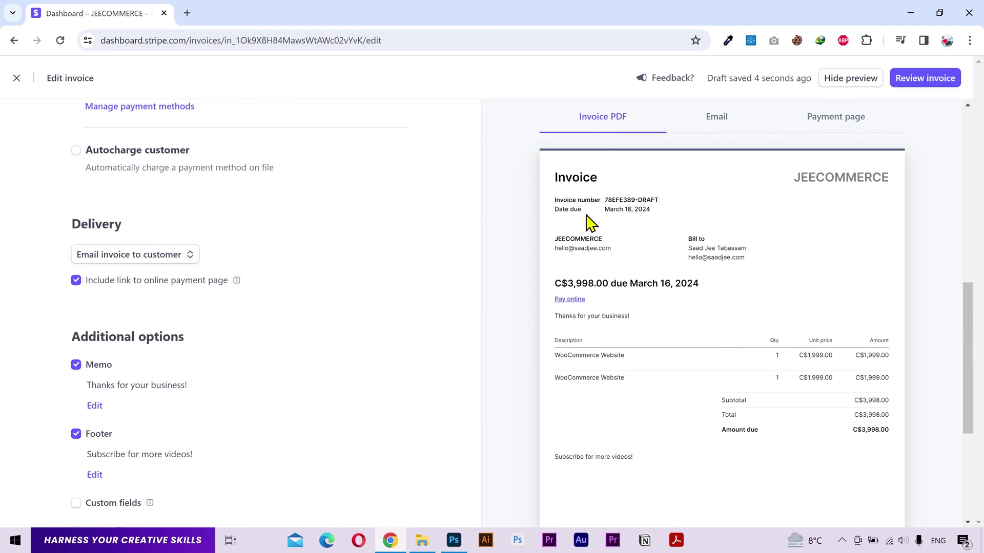
pyautogui.scroll(-3, 244, 406)
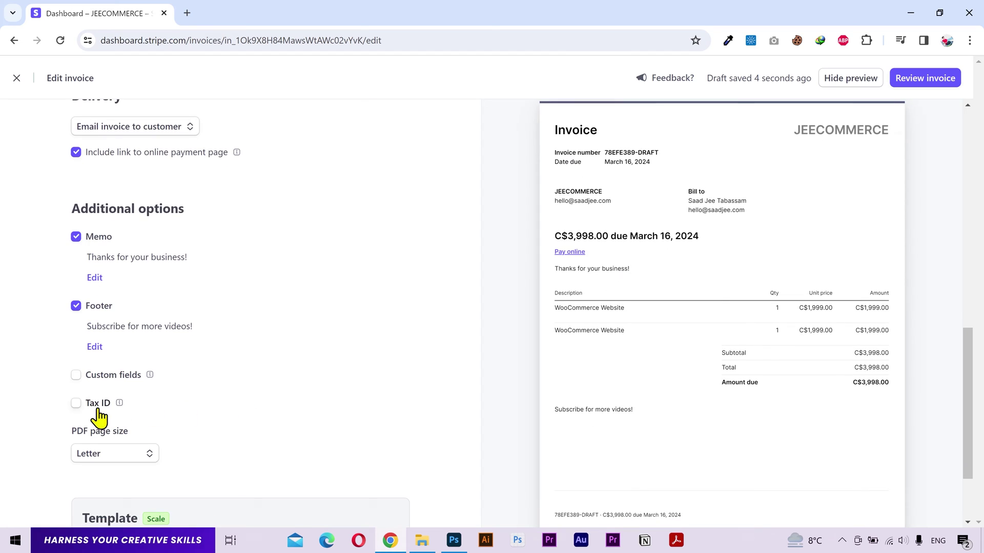
pyautogui.moveTo(121, 405)
pyautogui.scroll(-1, 266, 417)
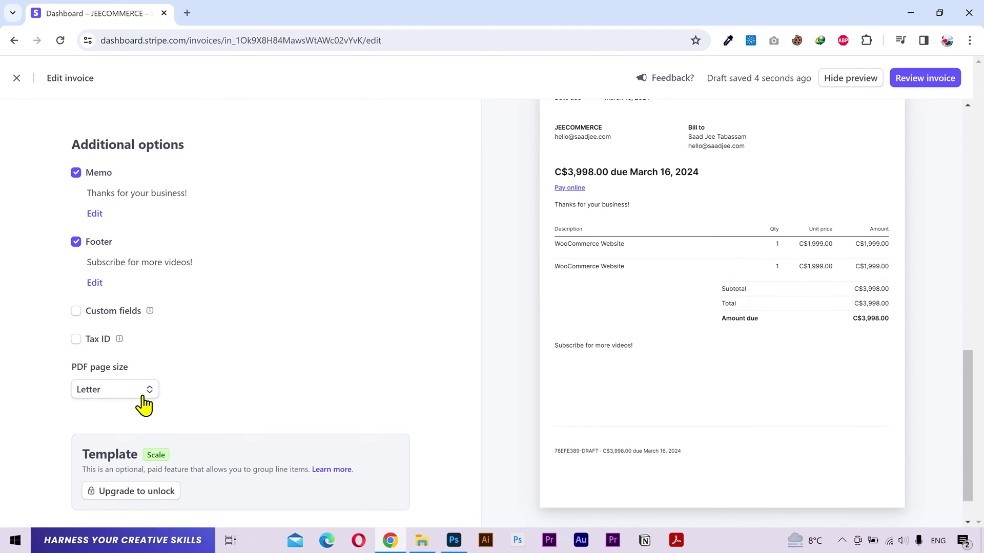
pyautogui.click(142, 397)
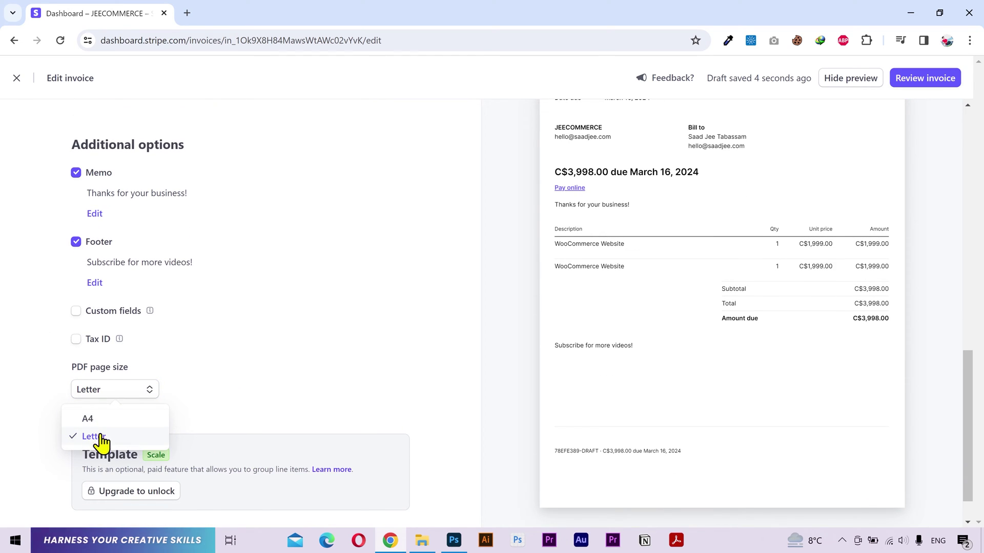
pyautogui.click(272, 396)
pyautogui.scroll(-1, 269, 395)
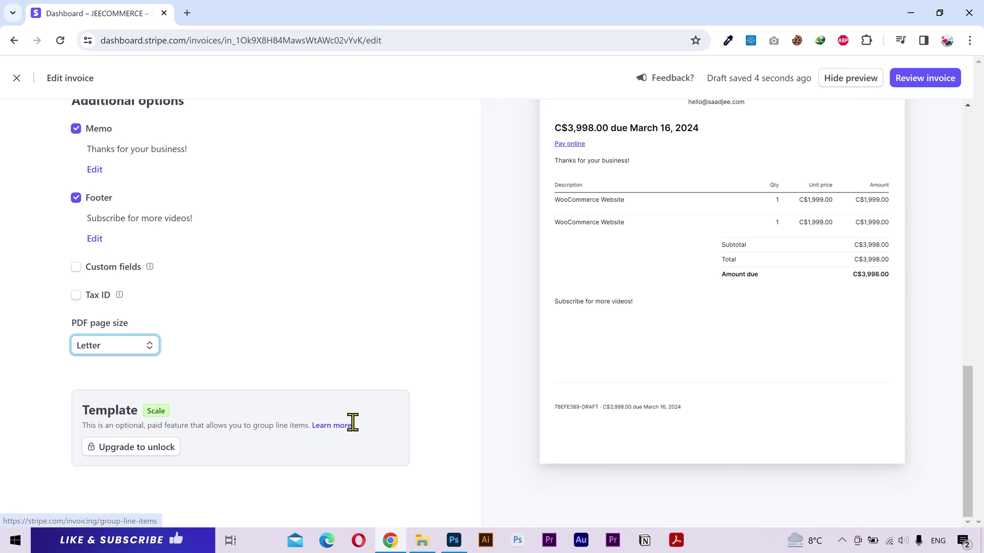
pyautogui.scroll(15, 428, 336)
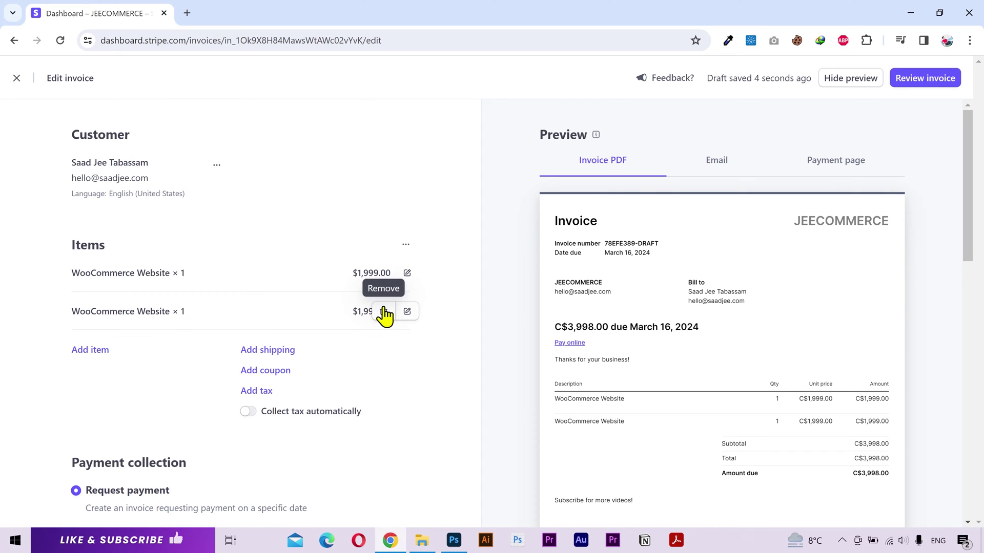
# Step: Remove the duplicate WooCommerce Website line, then preview the invoice email and CA$1,999.00 payment page
pyautogui.click(386, 312)
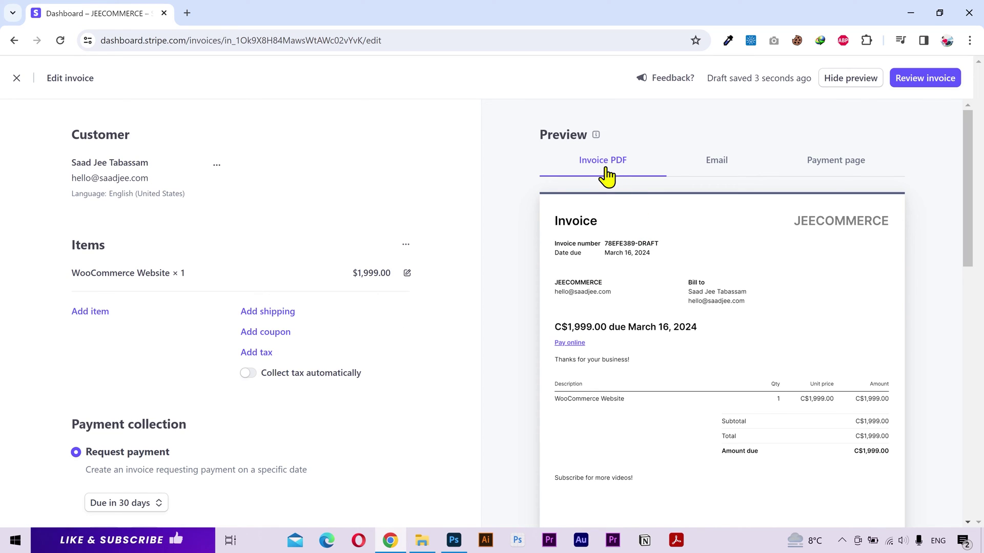
pyautogui.click(723, 169)
pyautogui.click(811, 169)
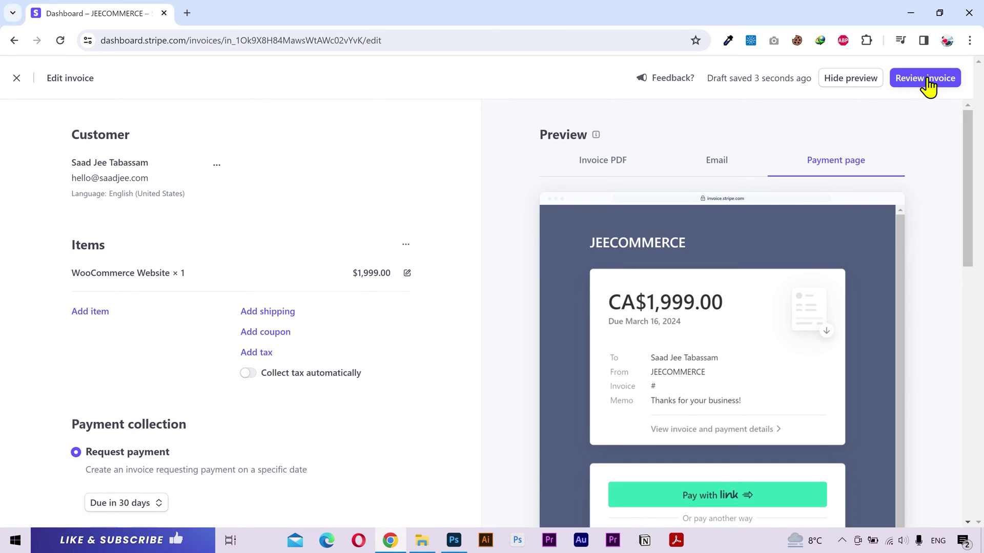
# Step: Review and send the $1,999.00 invoice to the customer by email
pyautogui.click(927, 79)
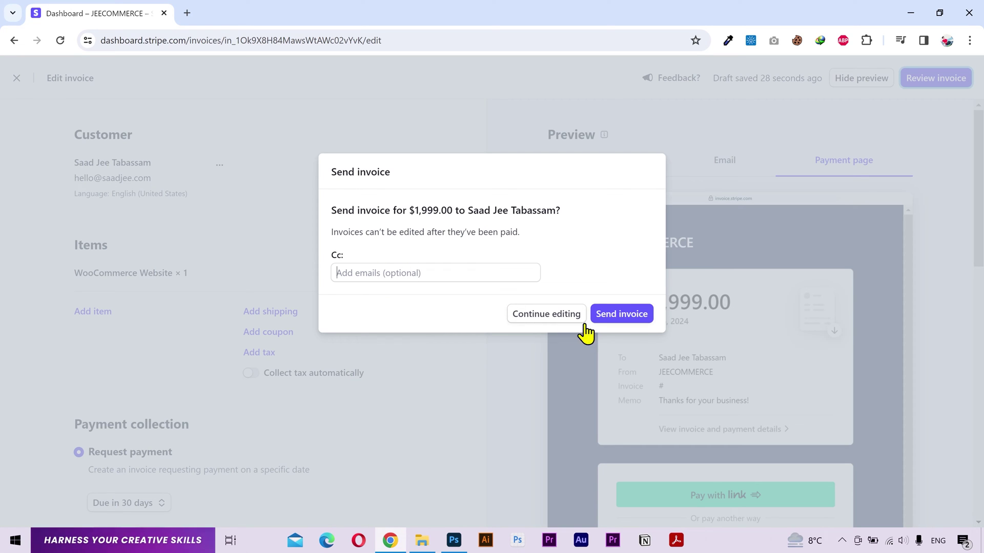
pyautogui.click(640, 318)
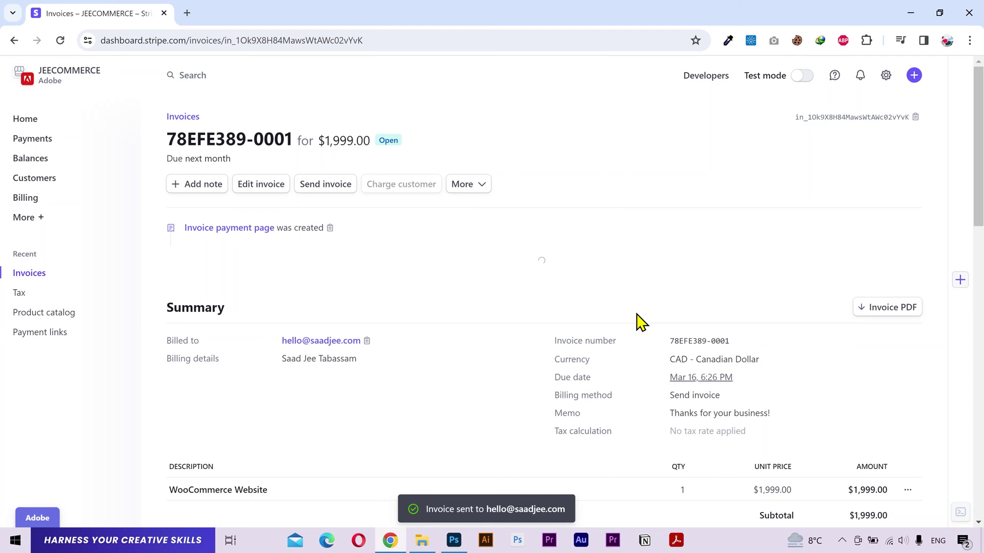
pyautogui.scroll(-6, 509, 326)
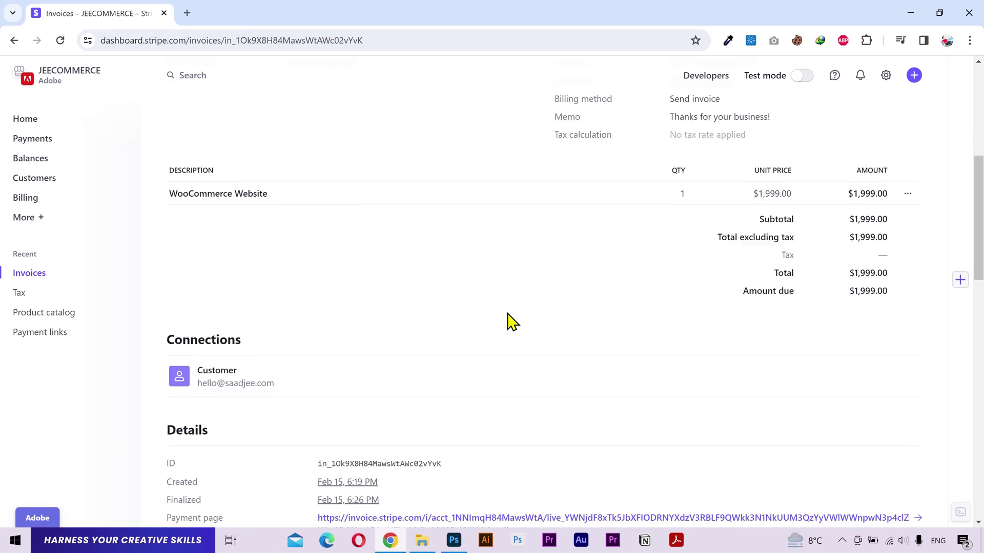
pyautogui.scroll(-3, 511, 321)
pyautogui.scroll(-4, 508, 322)
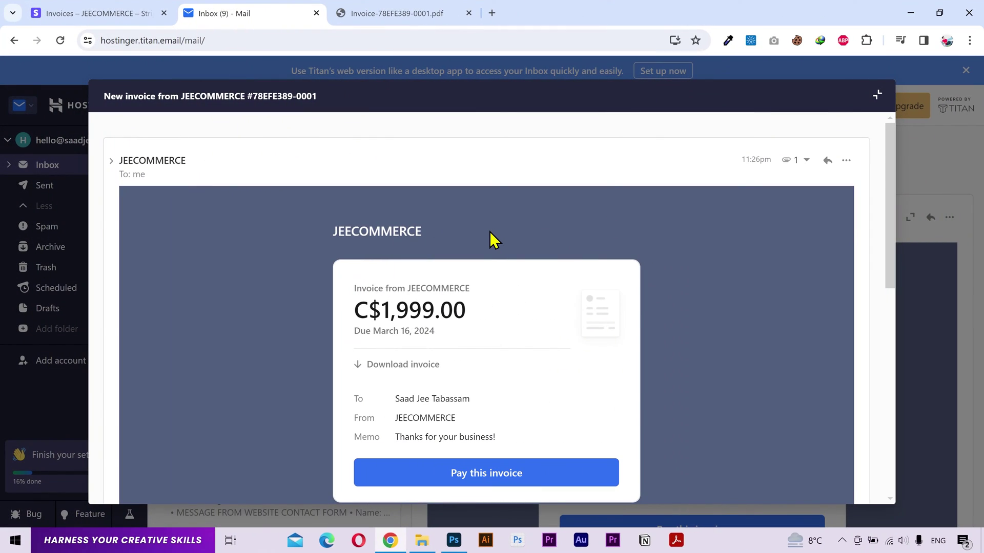
# Step: Check the received invoice email and its attached PDF in Titan Mail
pyautogui.scroll(-10, 710, 276)
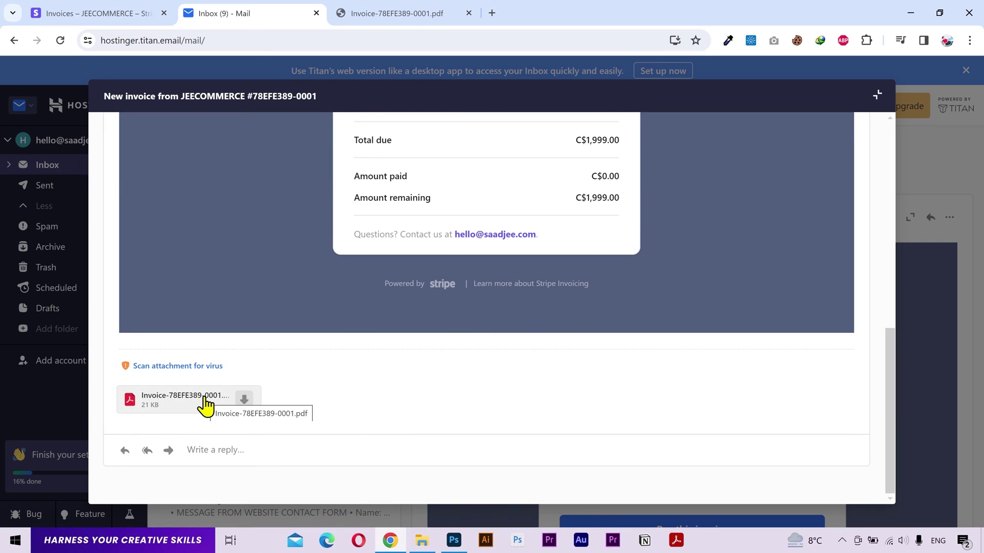
pyautogui.click(391, 13)
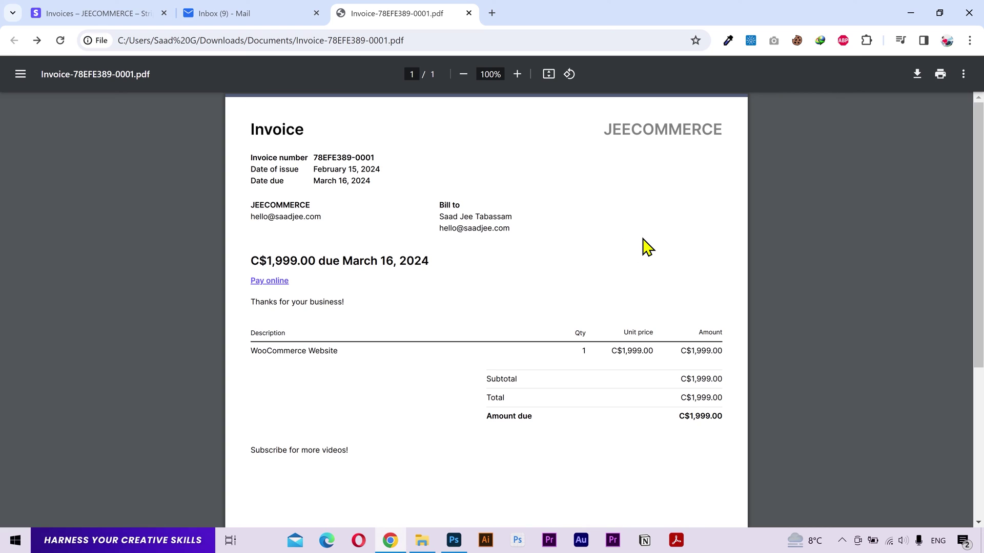
pyautogui.scroll(-1, 647, 248)
pyautogui.scroll(-5, 647, 248)
pyautogui.scroll(5, 646, 248)
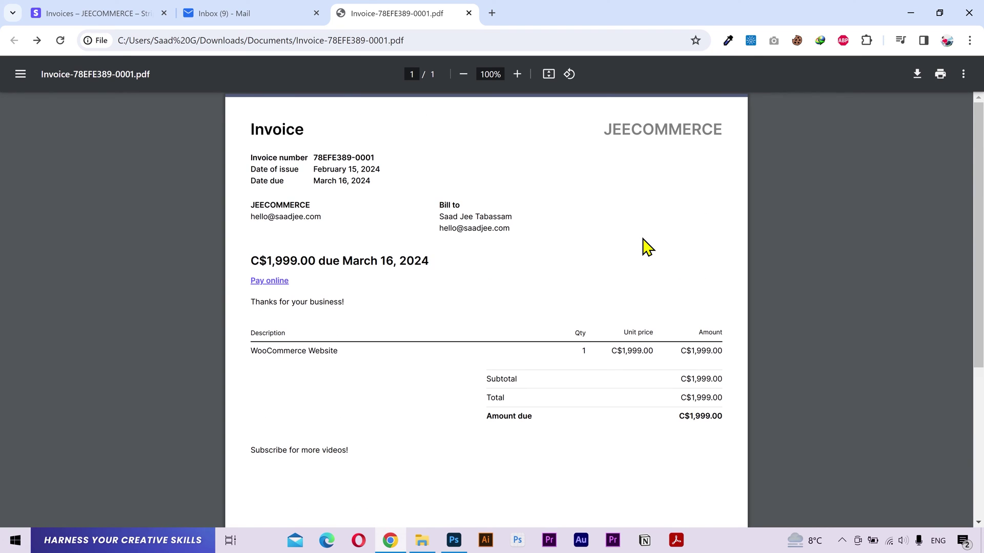
pyautogui.click(252, 11)
pyautogui.scroll(8, 655, 275)
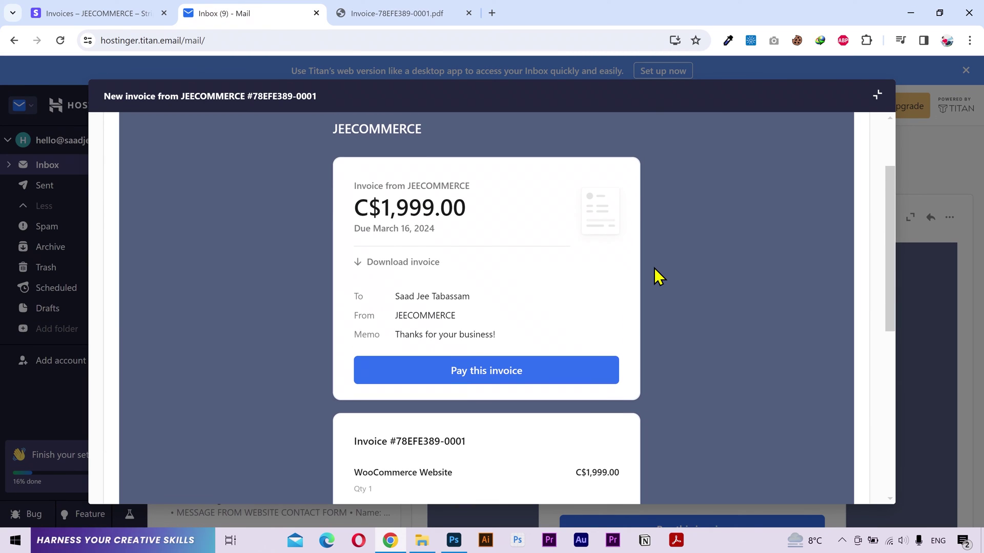
# Step: Open the invoice's online payment page via Pay this invoice
pyautogui.click(509, 374)
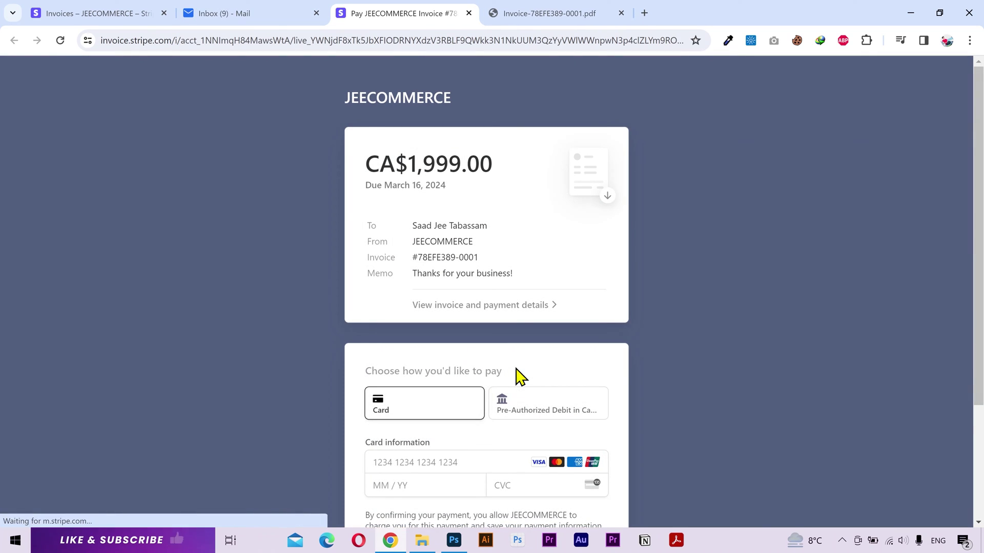
pyautogui.scroll(-1, 718, 337)
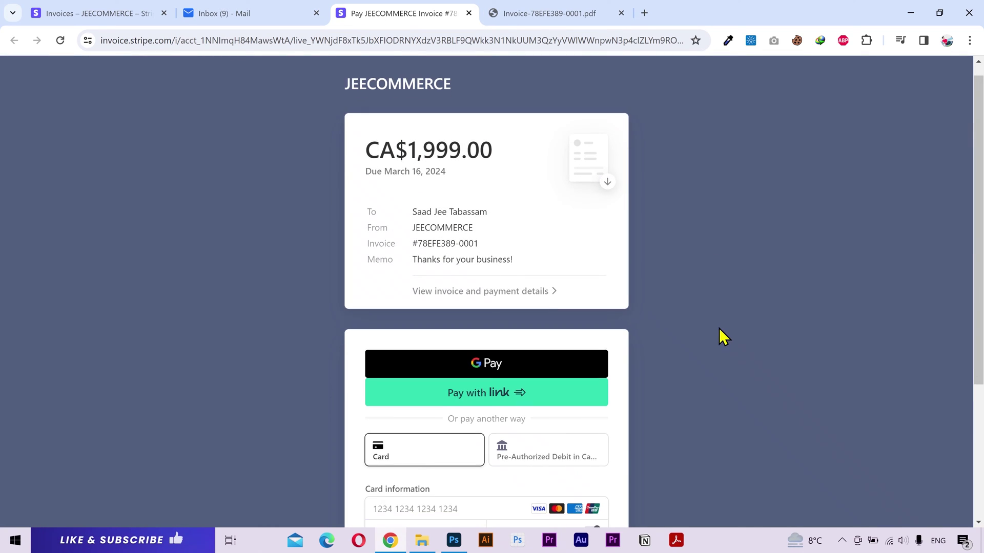
pyautogui.scroll(-4, 685, 333)
pyautogui.scroll(4, 684, 330)
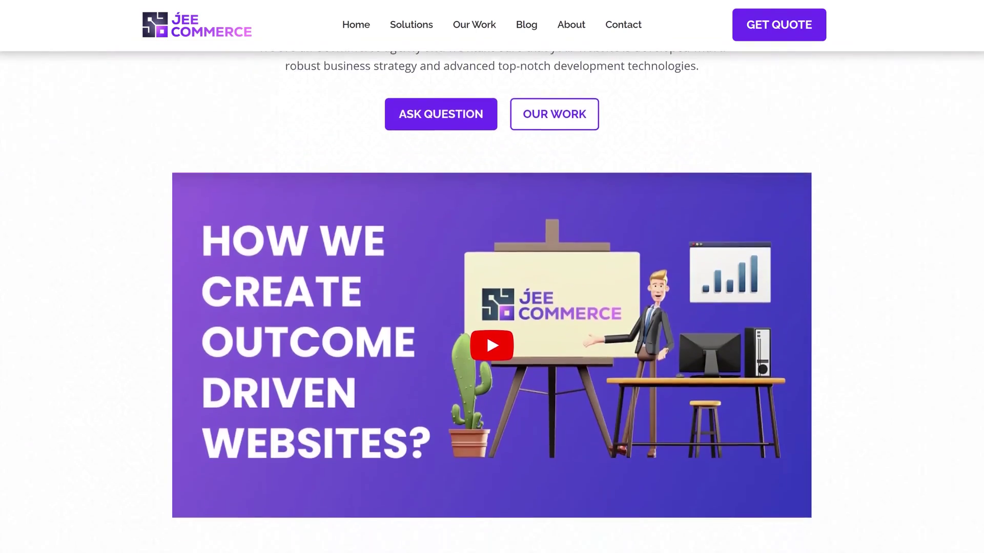
pyautogui.scroll(-15, 492, 277)
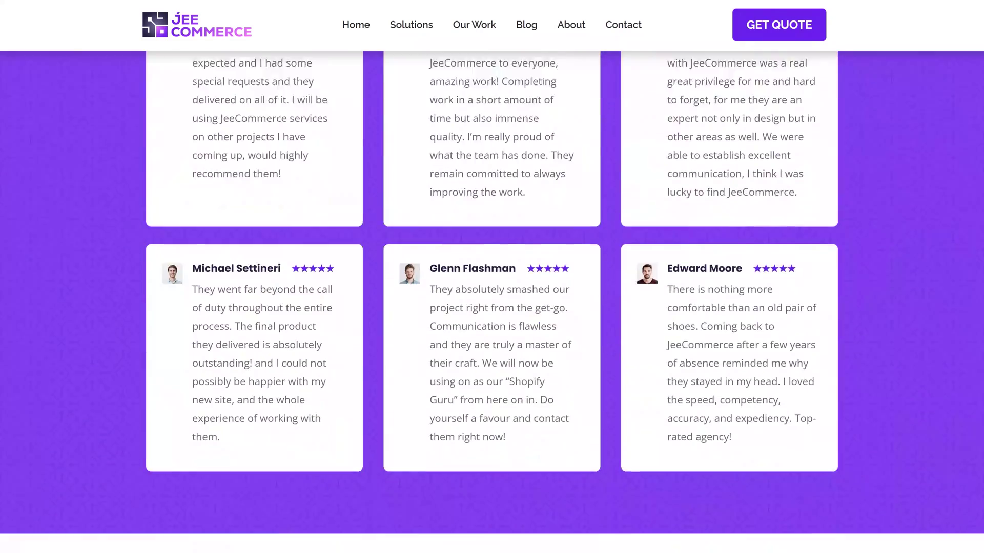